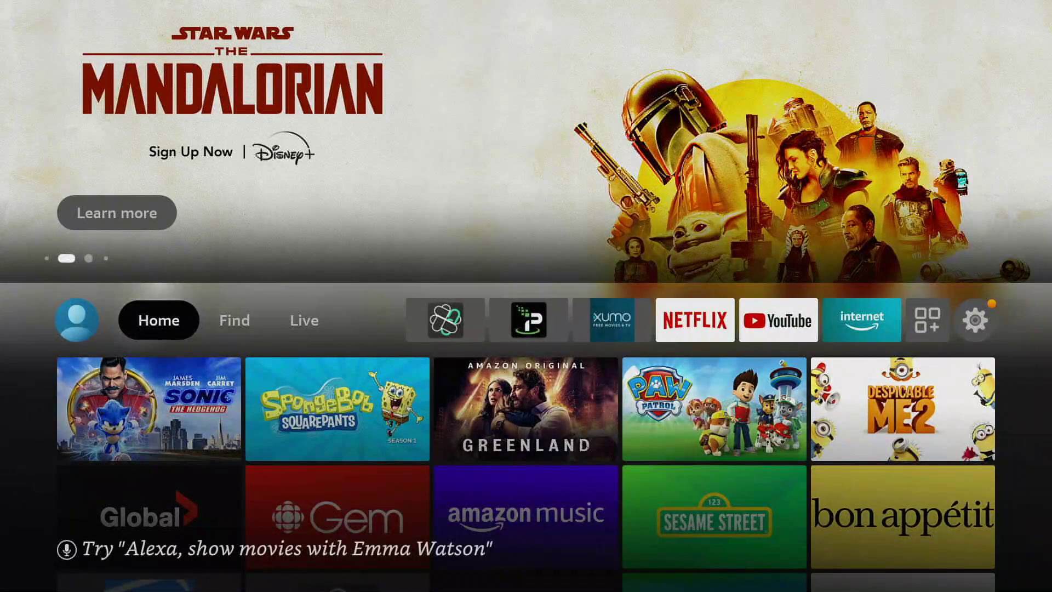
Open Settings > Applications > Manage Installed Applications.
key("Right")
key("Right")
key("Right")
key("Right")
key("Right")
key("Right")
key("Right")
key("Right")
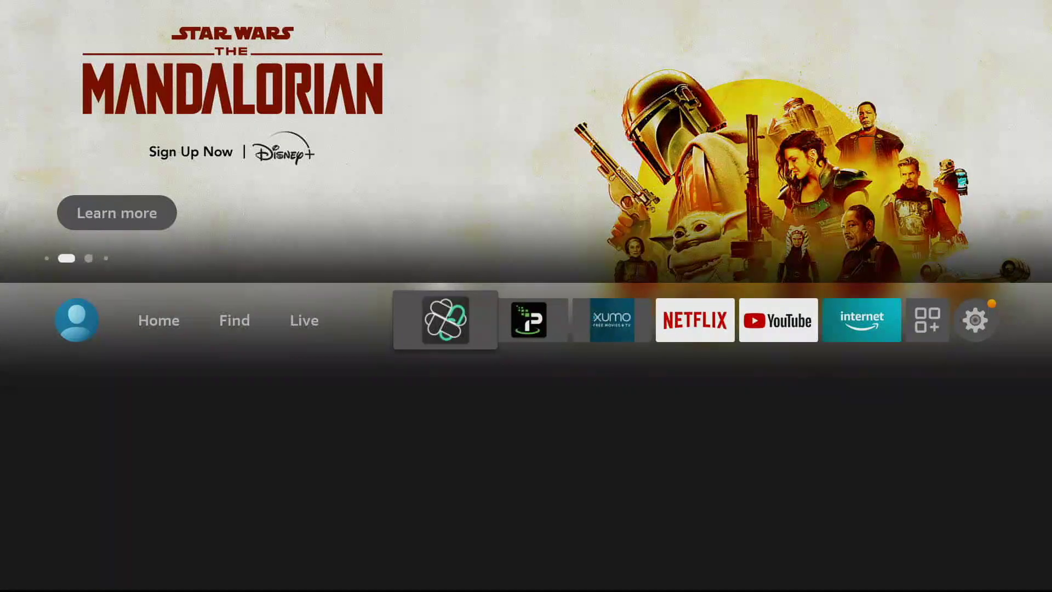
key("Right")
key("Right")
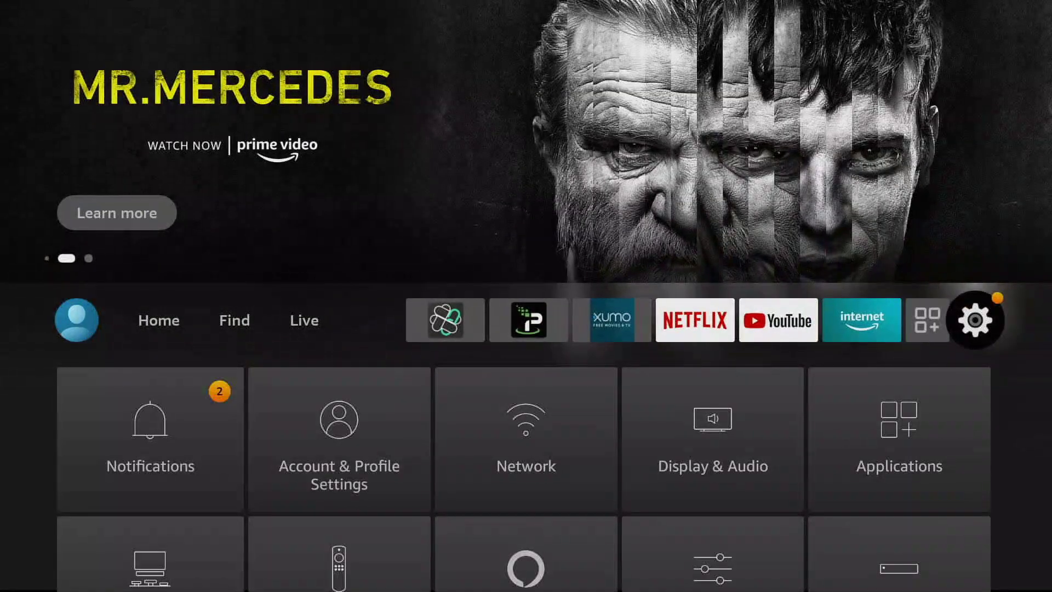
key("Down")
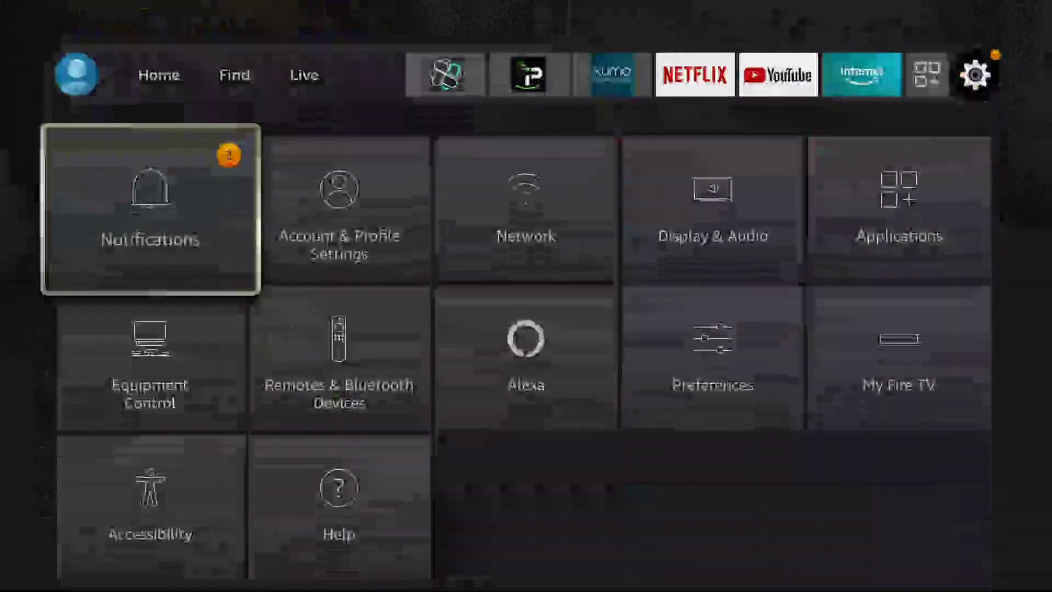
key("Right")
key("Right")
key("Right")
key("Right")
key("Return")
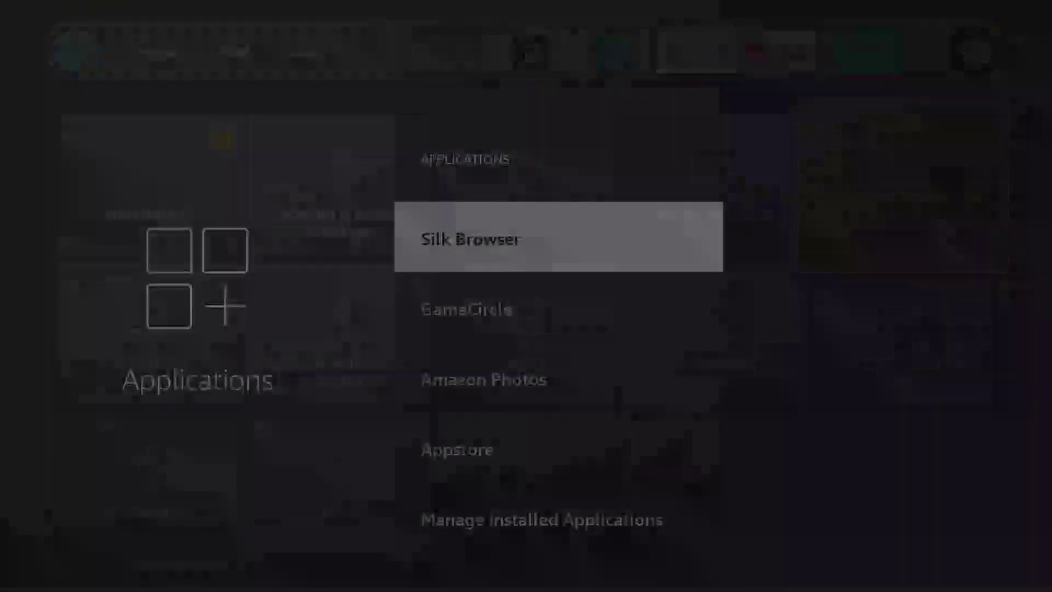
key("Down")
key("Down")
key("Down")
key("Down")
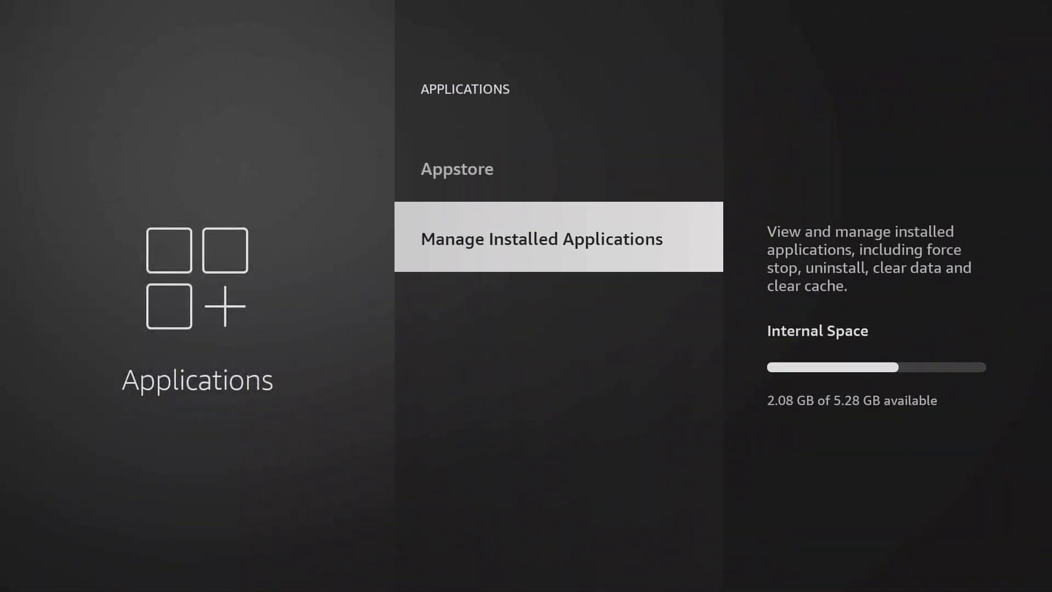
key("Return")
Browse the installed apps past Mouse Toggle for Fire TV to RiverTV and back.
key("Down")
key("Down")
key("Down")
key("Down")
key("Down")
key("Down")
key("Down")
key("Down")
key("Down")
key("Down")
key("Down")
key("Down")
key("Down")
key("Down")
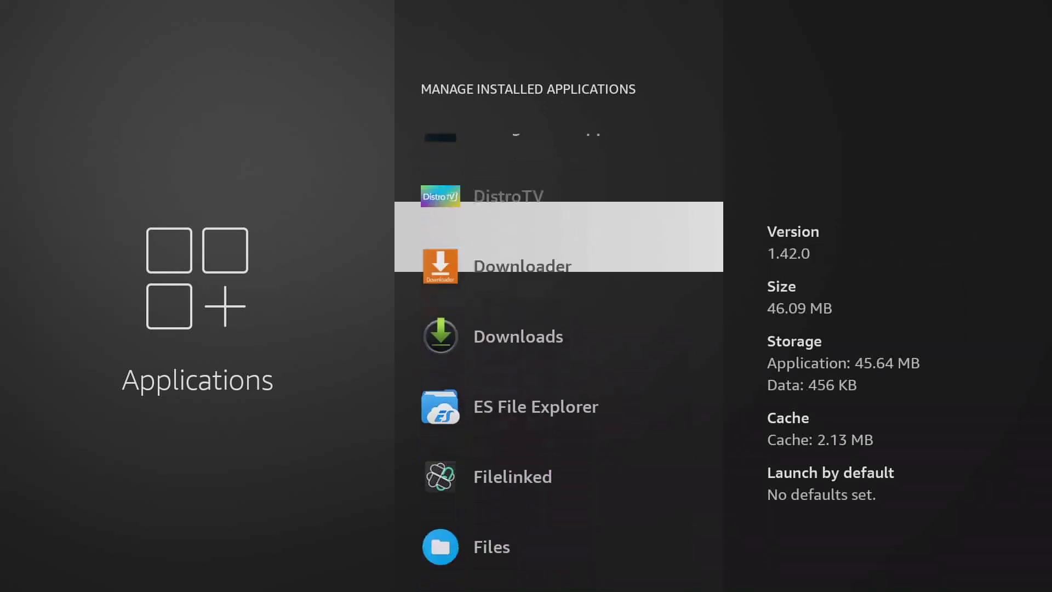
key("Down")
key("Down")
key("Down")
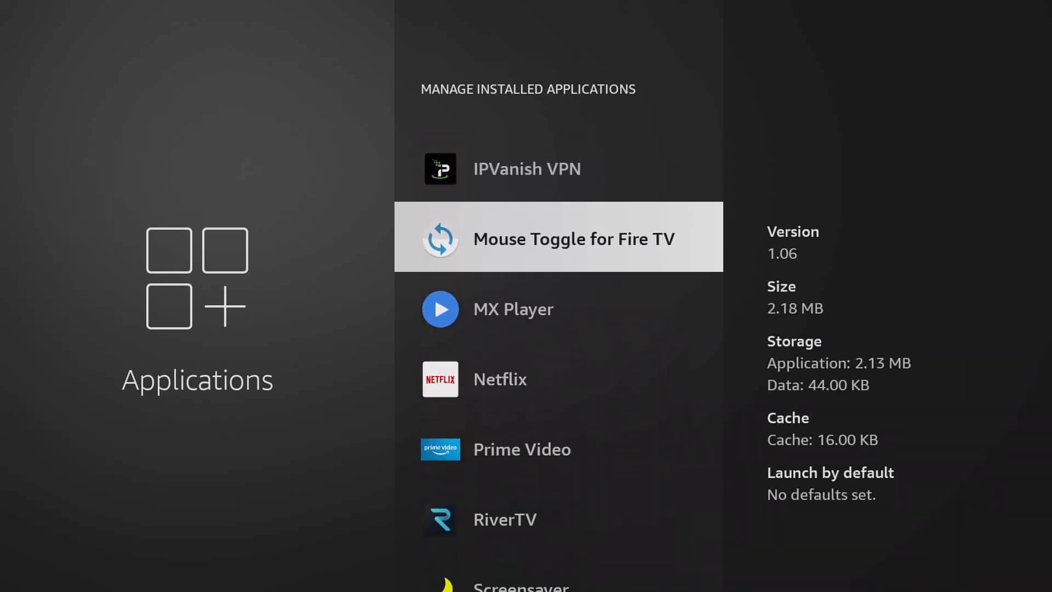
key("Down")
key("Down")
key("Down")
key("Down")
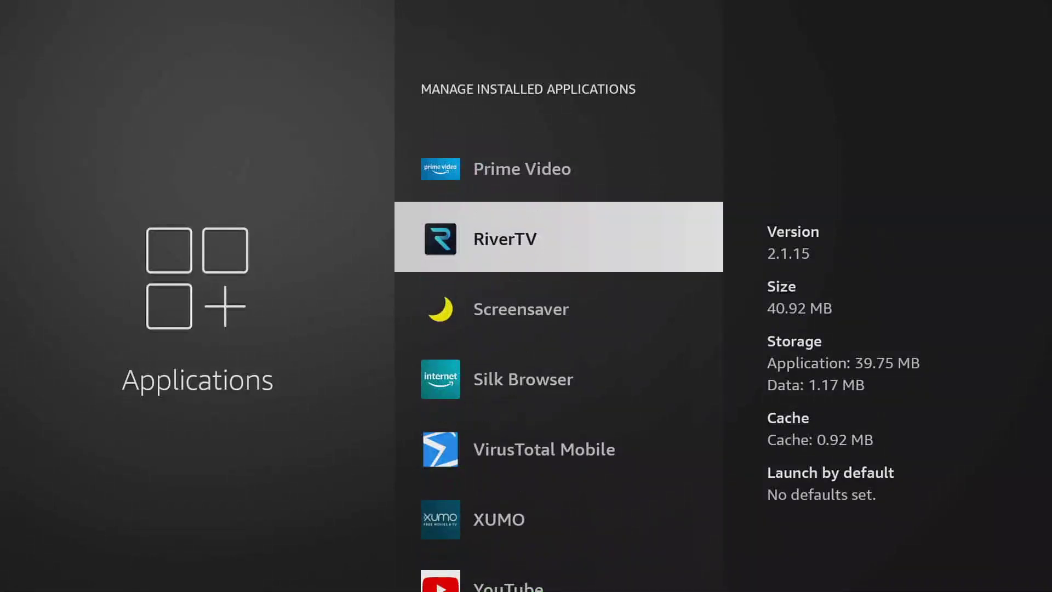
key("Down")
key("Down")
key("Down")
key("Down")
key("Down")
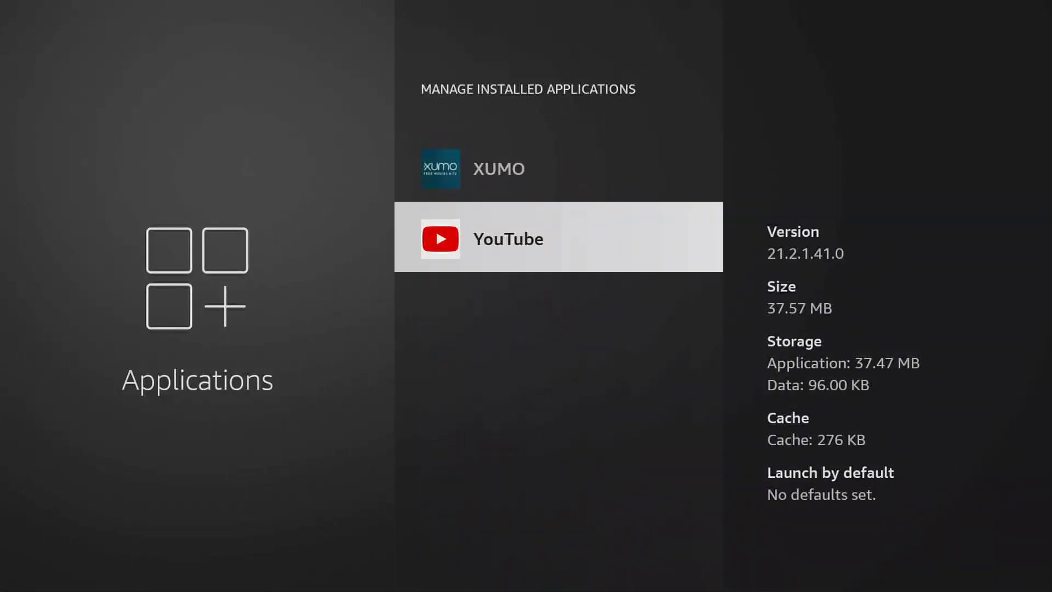
key("Up")
key("Up")
key("Up")
key("Up")
key("Up")
key("Up")
key("Up")
key("Up")
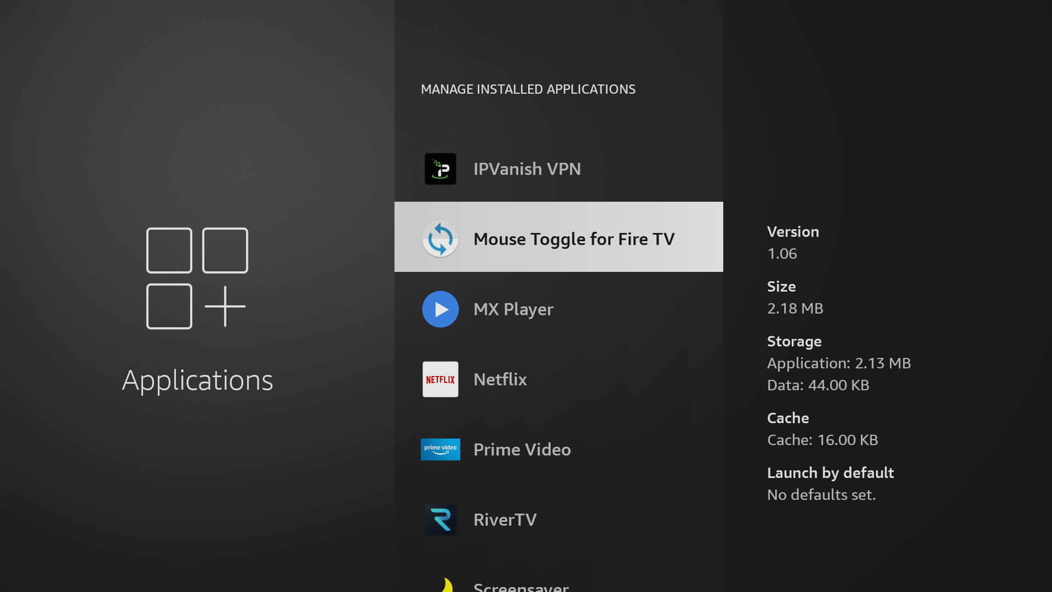
Reopen the installed apps list, select VirusTotal Mobile, and reach its Launch application option.
key("Escape")
key("Return")
key("Down")
key("Down")
key("Down")
key("Down")
key("Down")
key("Down")
key("Down")
key("Down")
key("Down")
key("Down")
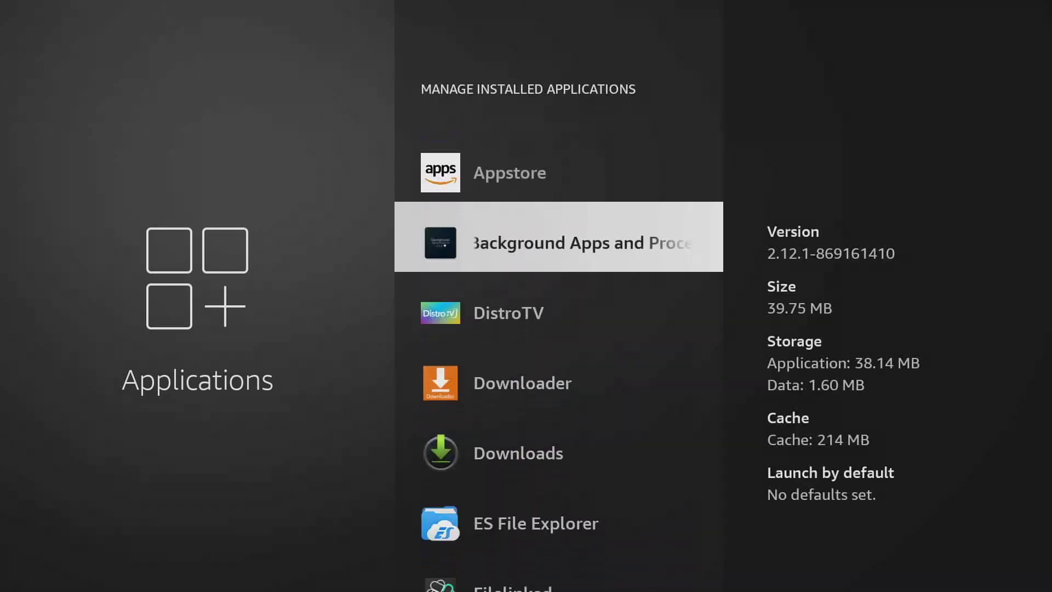
key("Down")
key("Down")
key("Down")
key("Down")
key("Down")
key("Down")
key("Down")
key("Down")
key("Down")
key("Down")
key("Down")
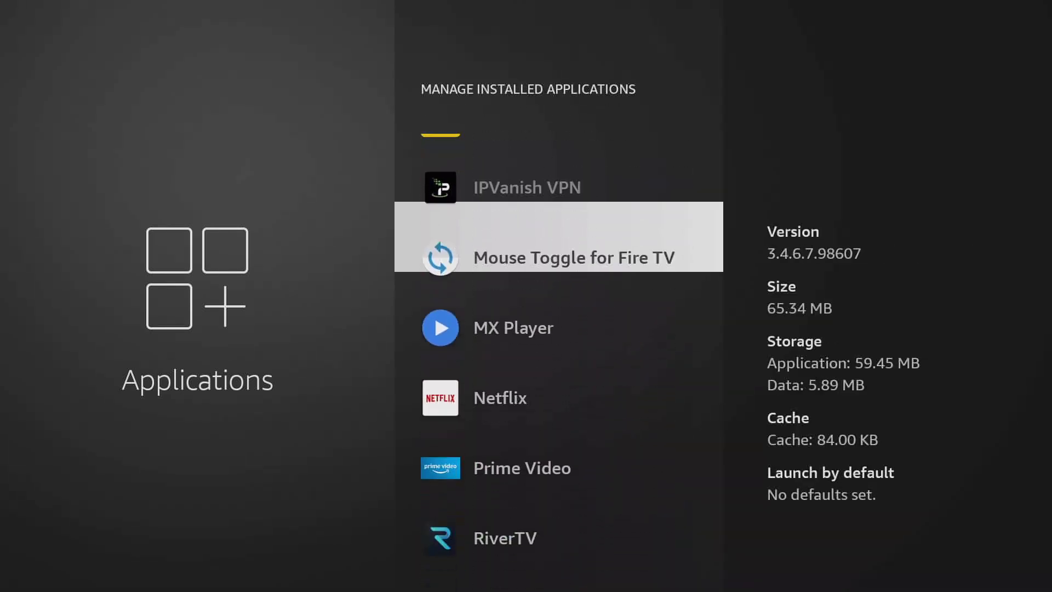
key("Down")
key("Down")
key("Down")
key("Down")
key("Down")
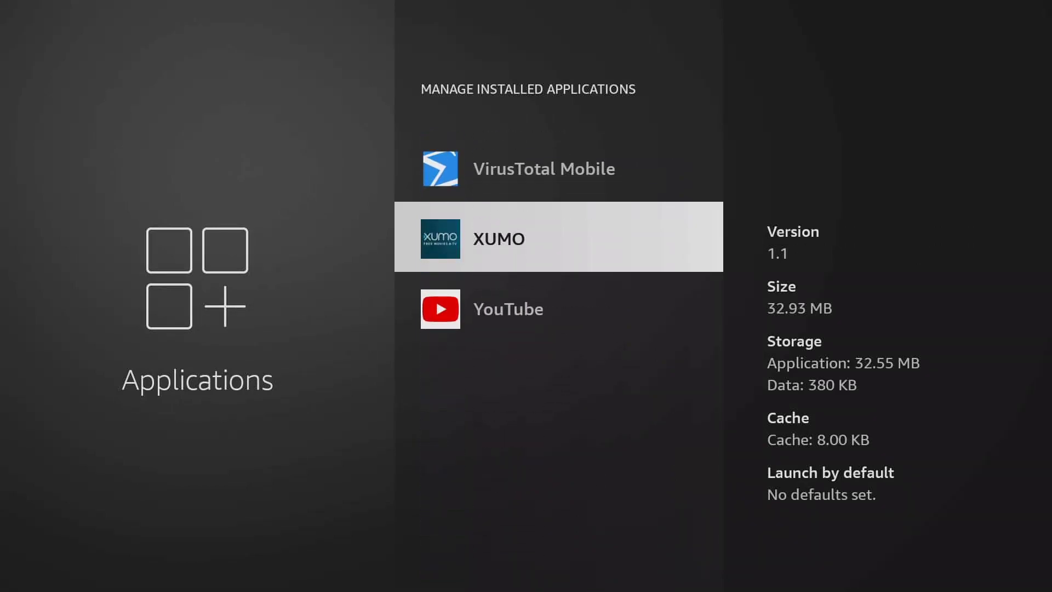
key("Up")
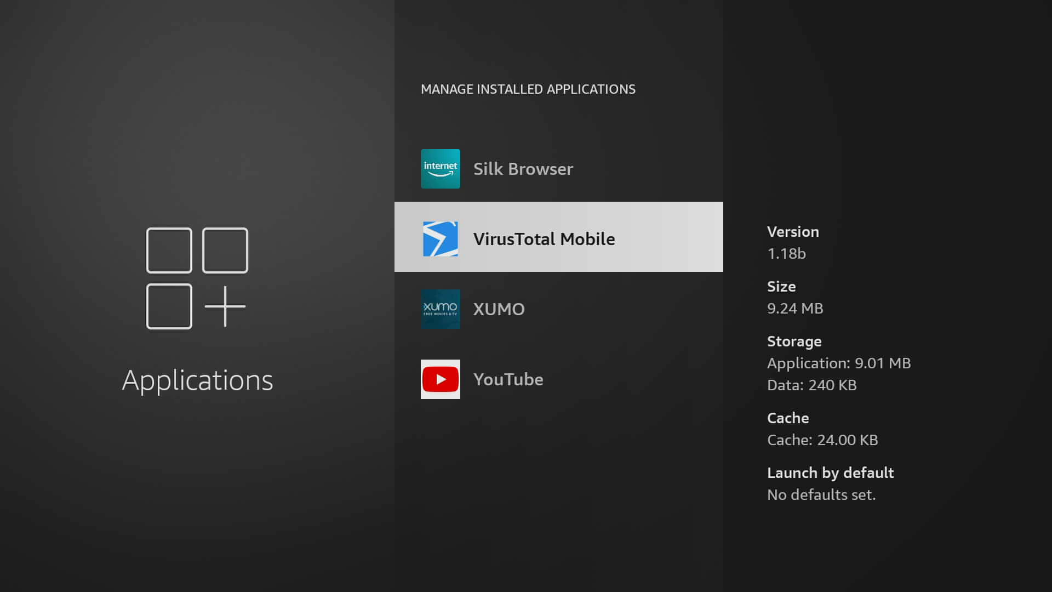
key("Return")
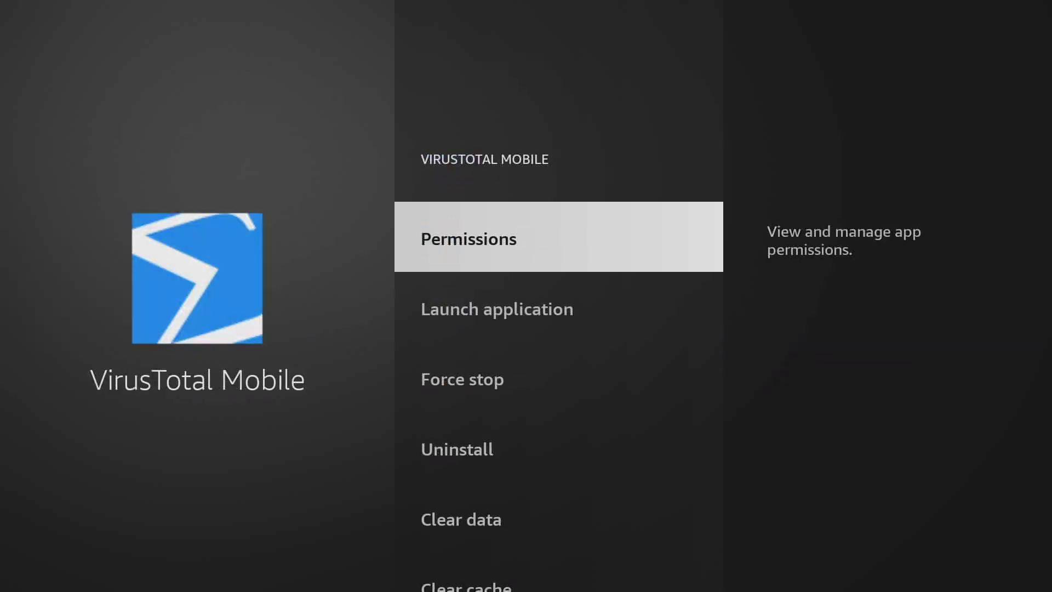
key("Down")
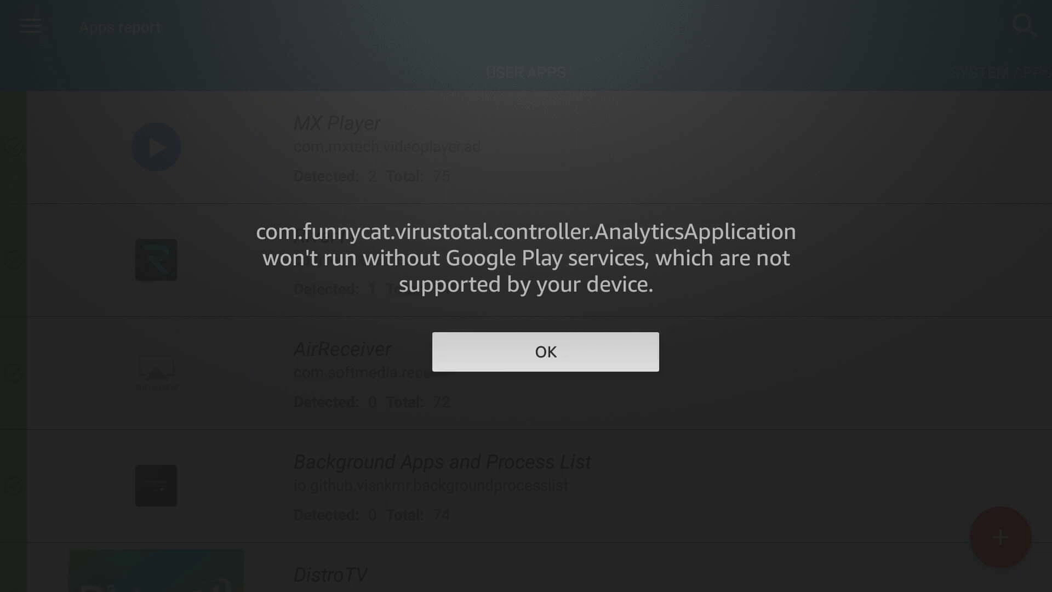
Dismiss the Google Play services warning, open and close the section menu, and focus MX Player.
key("Return")
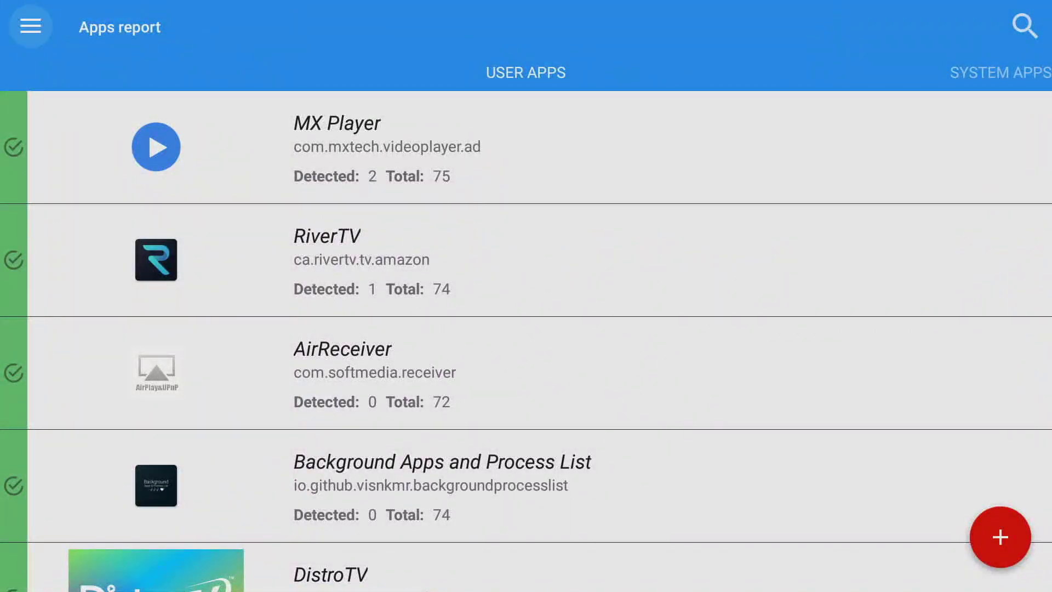
key("Return")
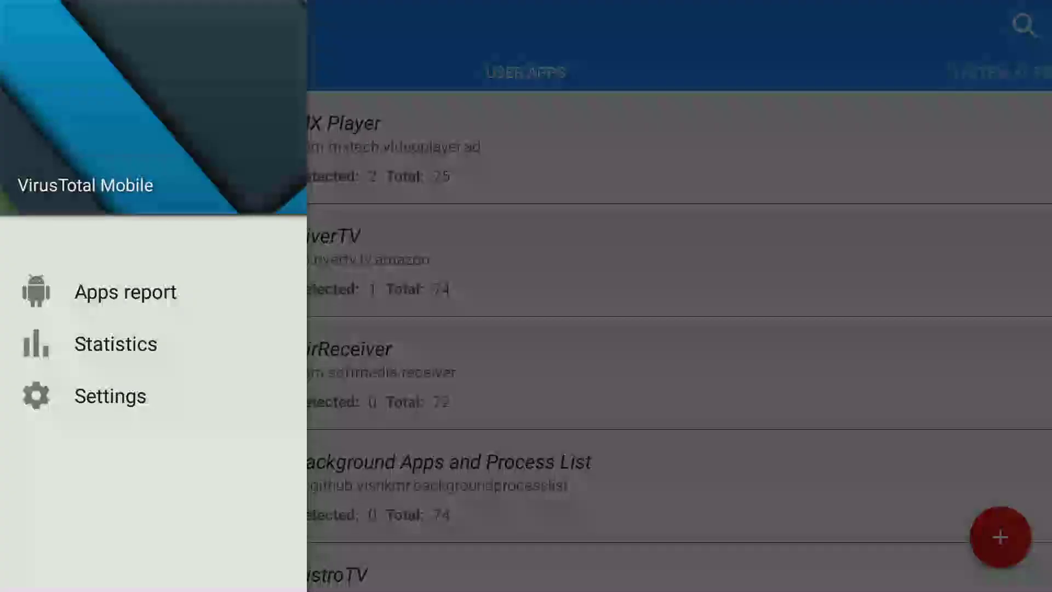
key("Escape")
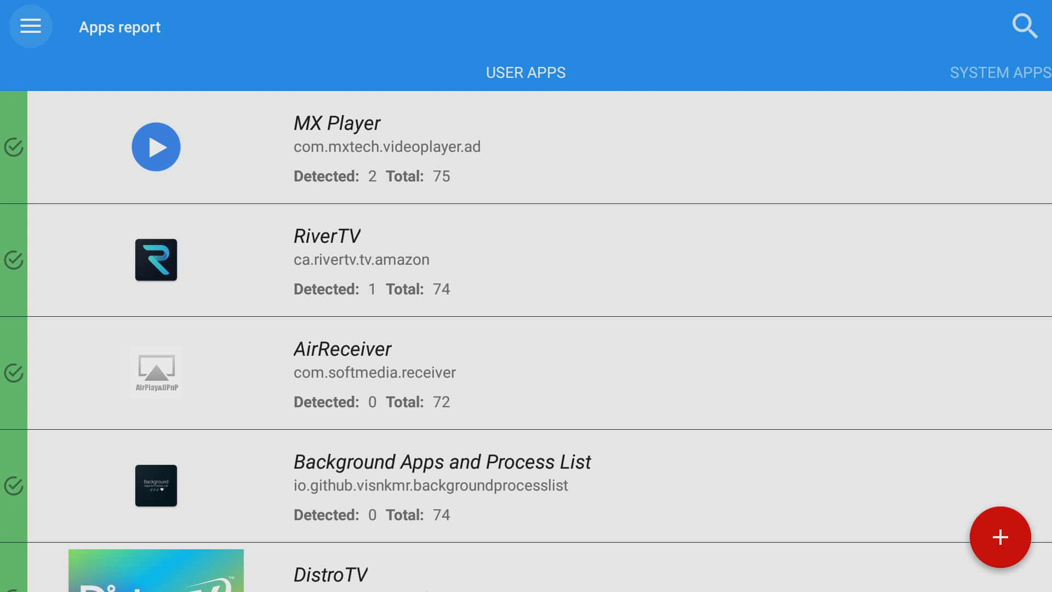
left_click(525, 146)
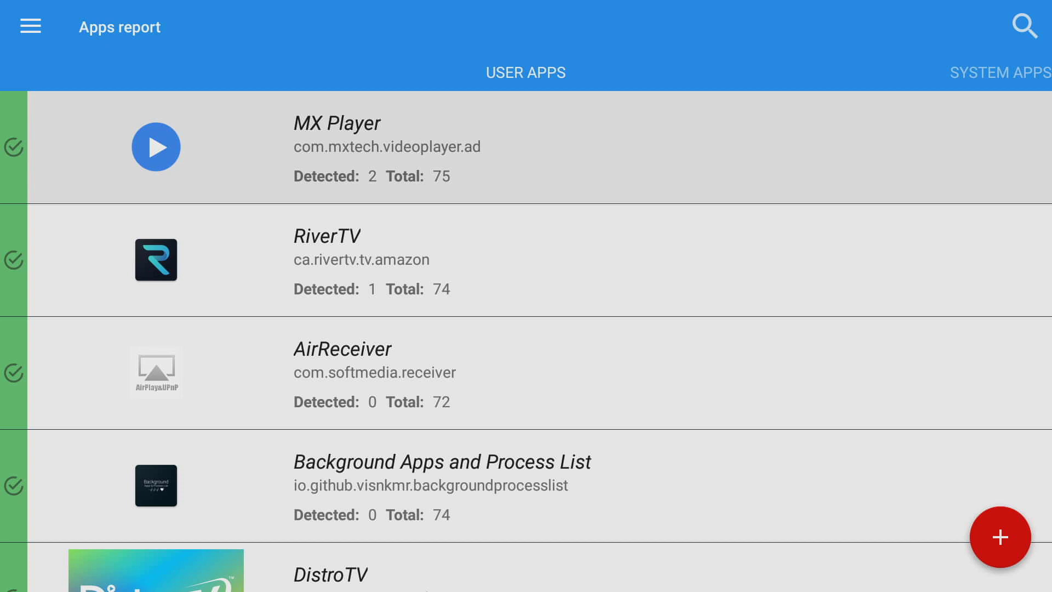
Open RiverTV's scan report and scroll through the engine verdicts down to Zoner.
key("Down")
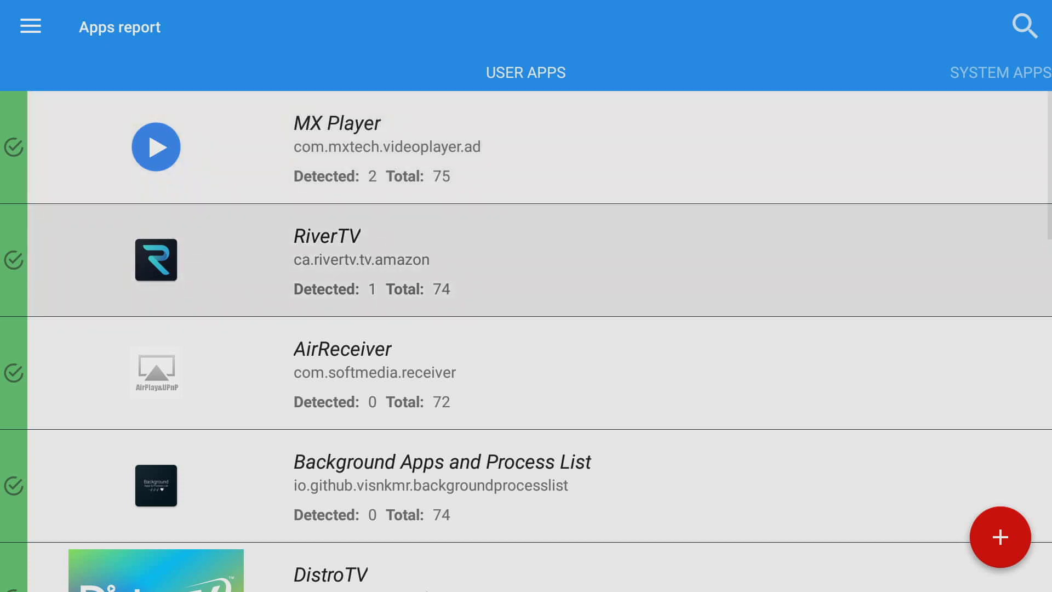
key("Return")
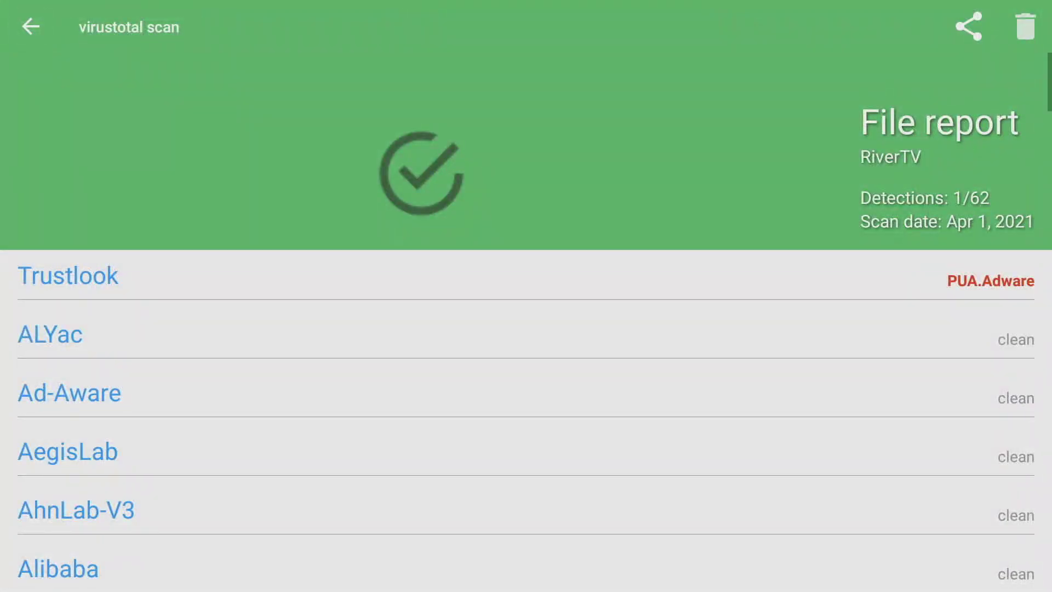
scroll(526, 329, "down", 5)
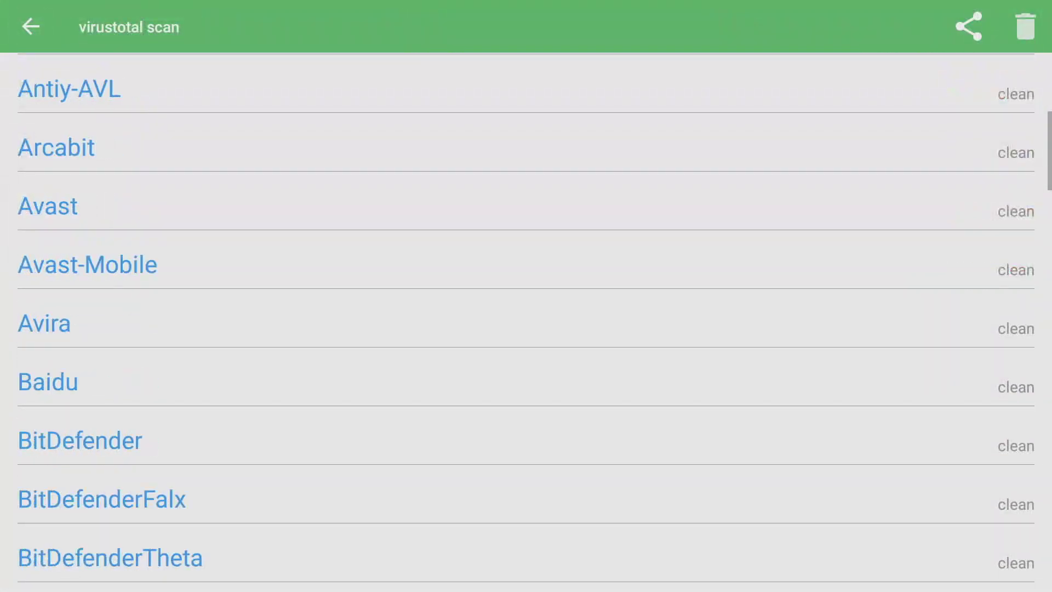
scroll(526, 330, "down", 7)
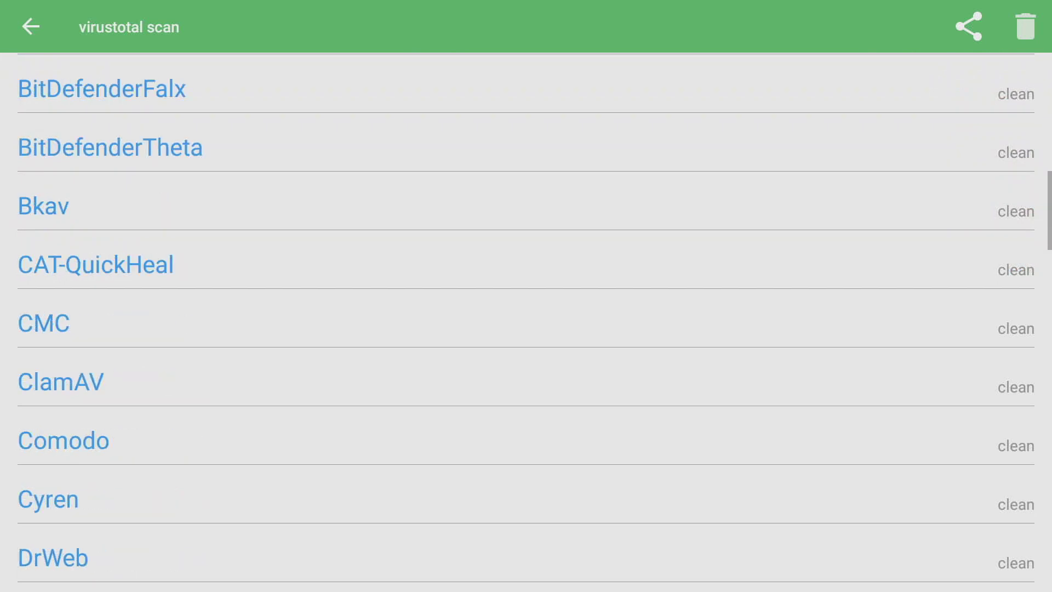
scroll(526, 329, "down", 9)
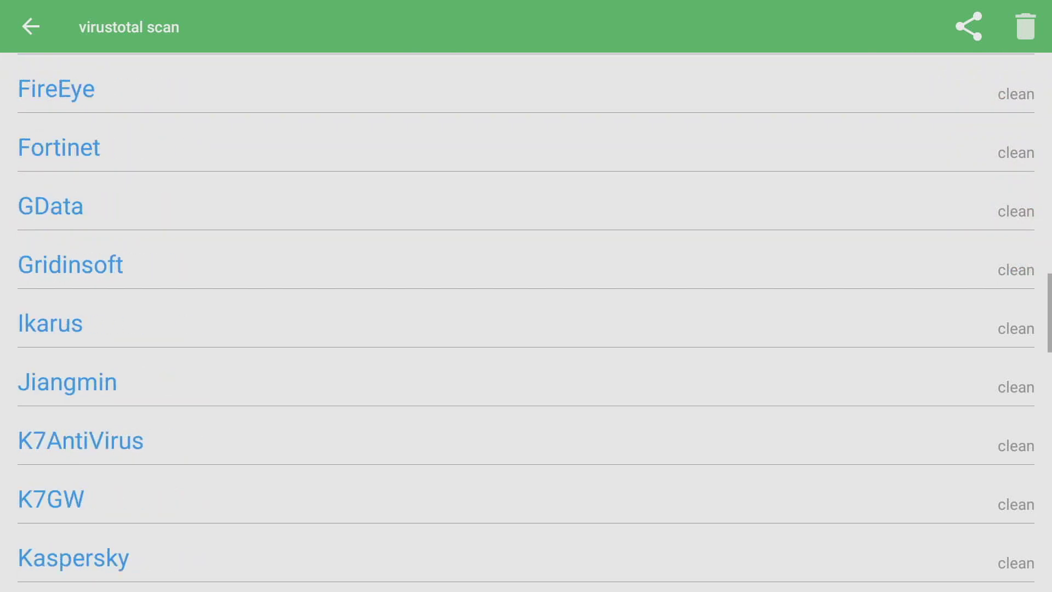
scroll(527, 329, "down", 12)
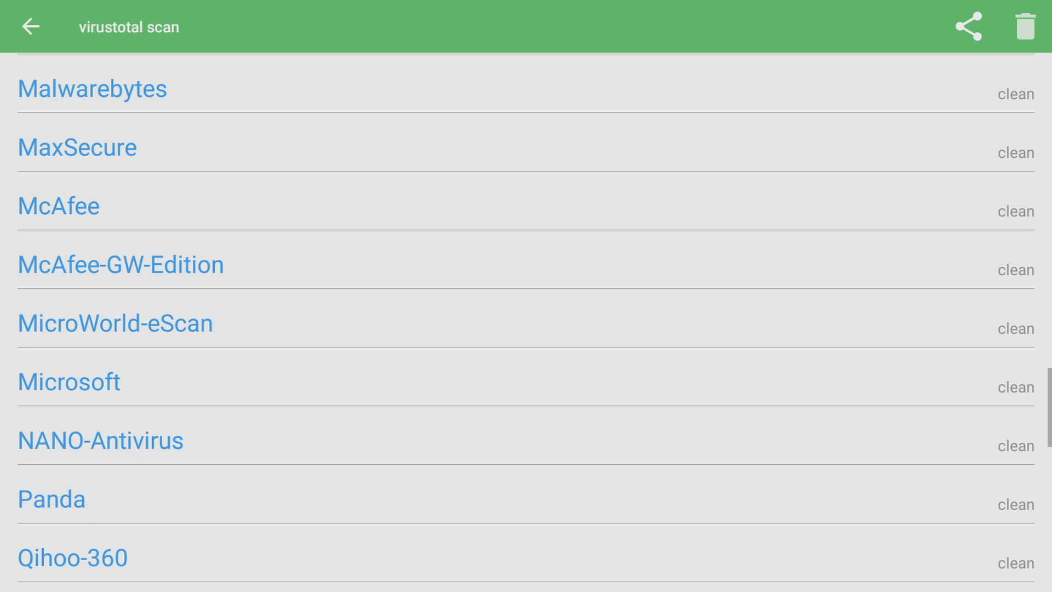
scroll(526, 329, "down", 9)
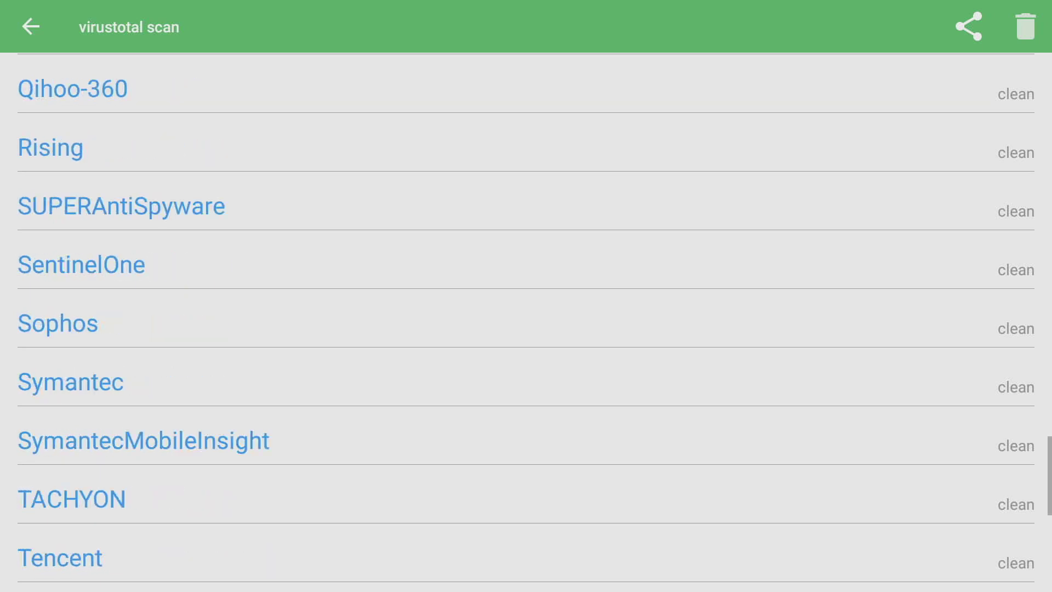
scroll(527, 329, "down", 8)
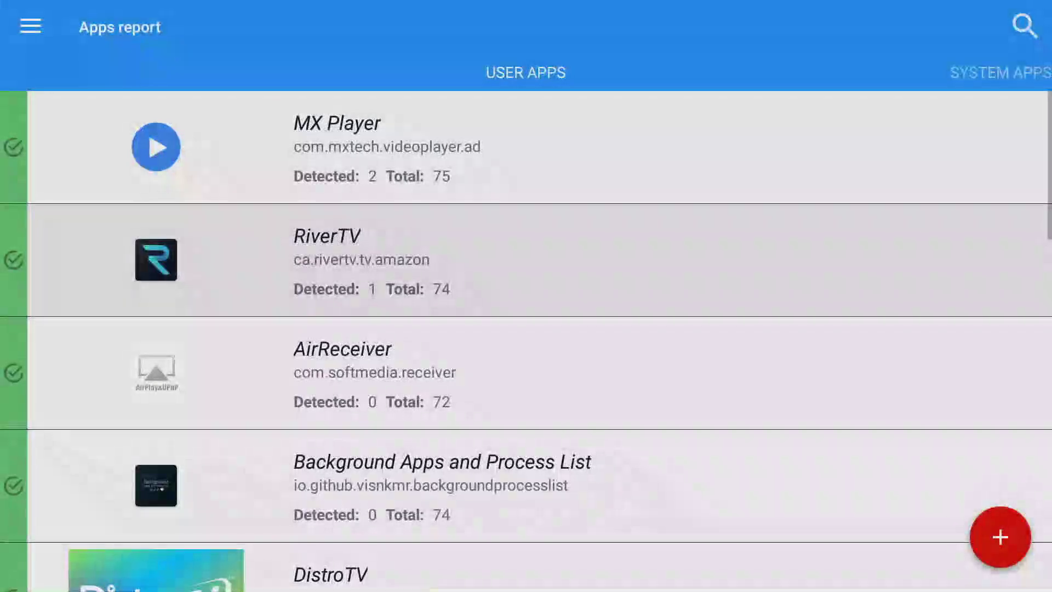
Open MX Player's scan report, read its scanner verdicts, and return to the apps list.
key("Up")
key("Return")
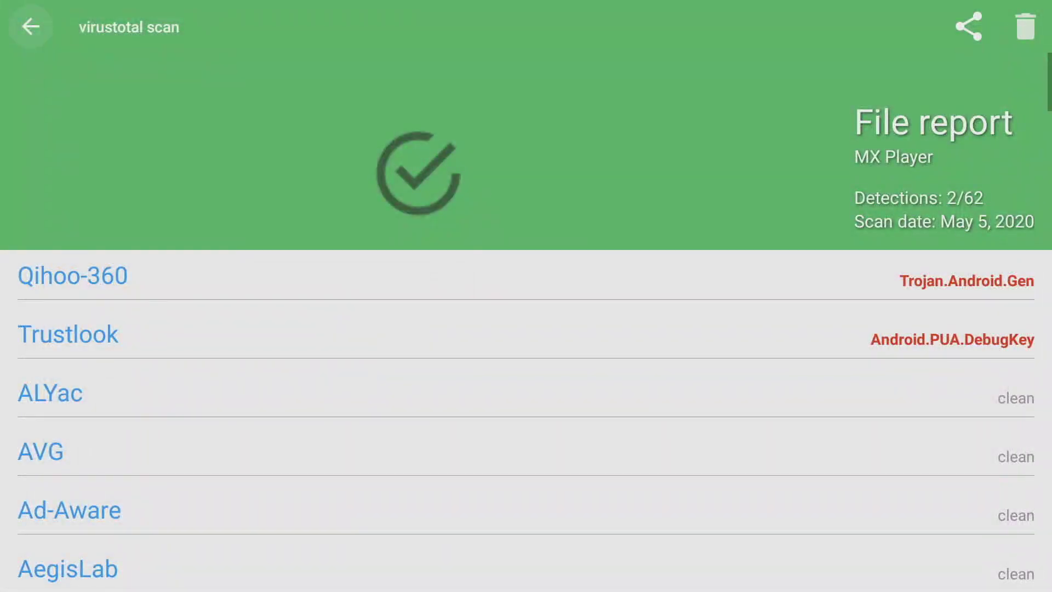
key("Down")
key("Down")
key("Down")
key("Down")
key("Down")
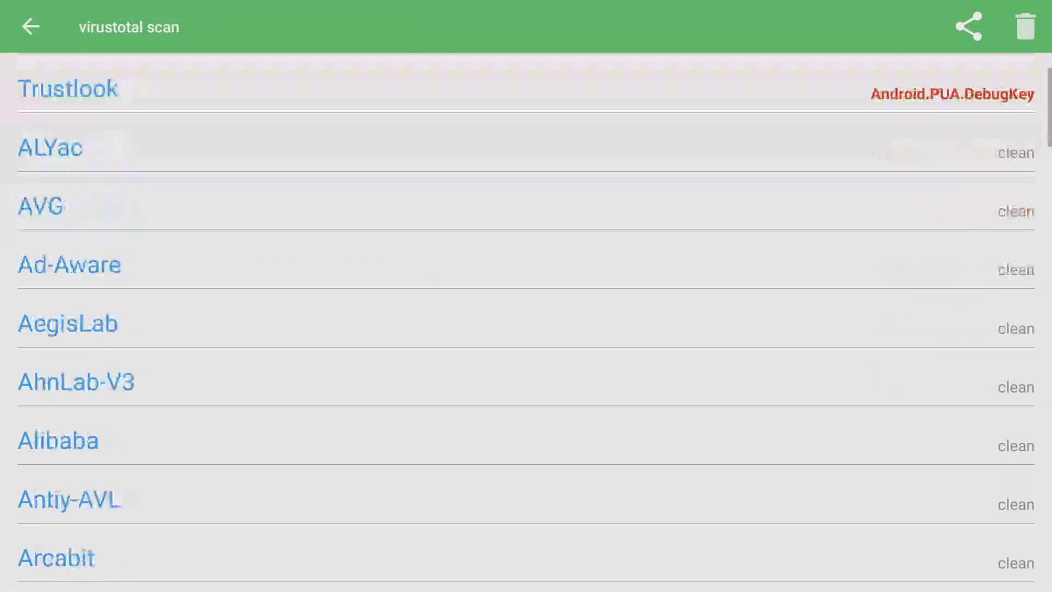
key("Down")
key("Down")
key("Down")
key("Down")
key("Down")
key("Down")
key("Down")
key("Down")
key("Down")
key("Down")
key("Down")
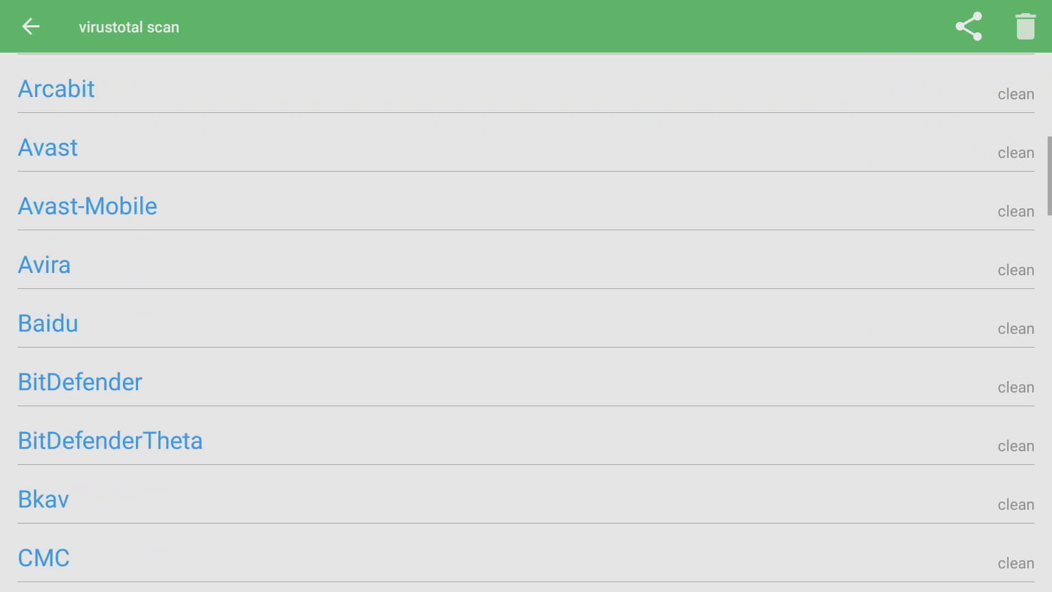
key("Down")
key("Down")
key("Down")
key("Down")
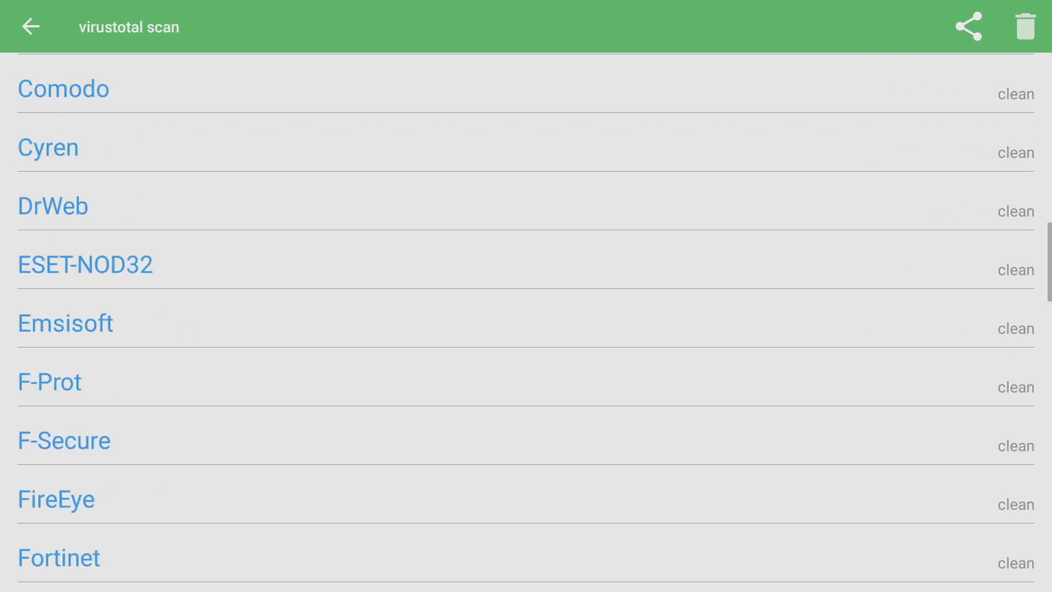
key("Escape")
Check AirReceiver's scan report and return to the apps list.
key("Down")
key("Down")
key("Return")
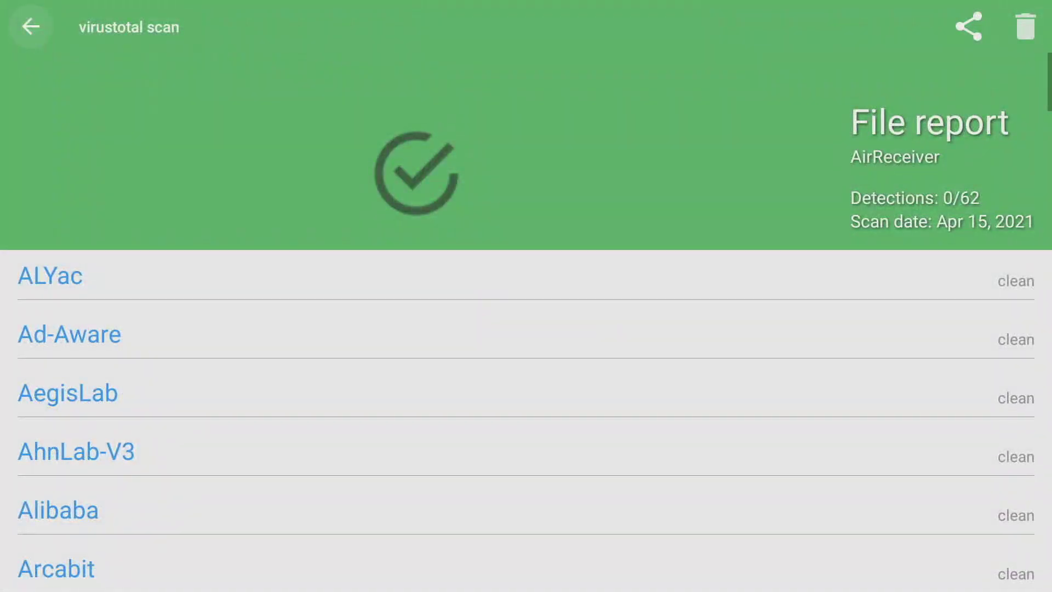
key("Escape")
Reopen MX Player's 2/62 report and scroll to the end of the engine list.
key("Up")
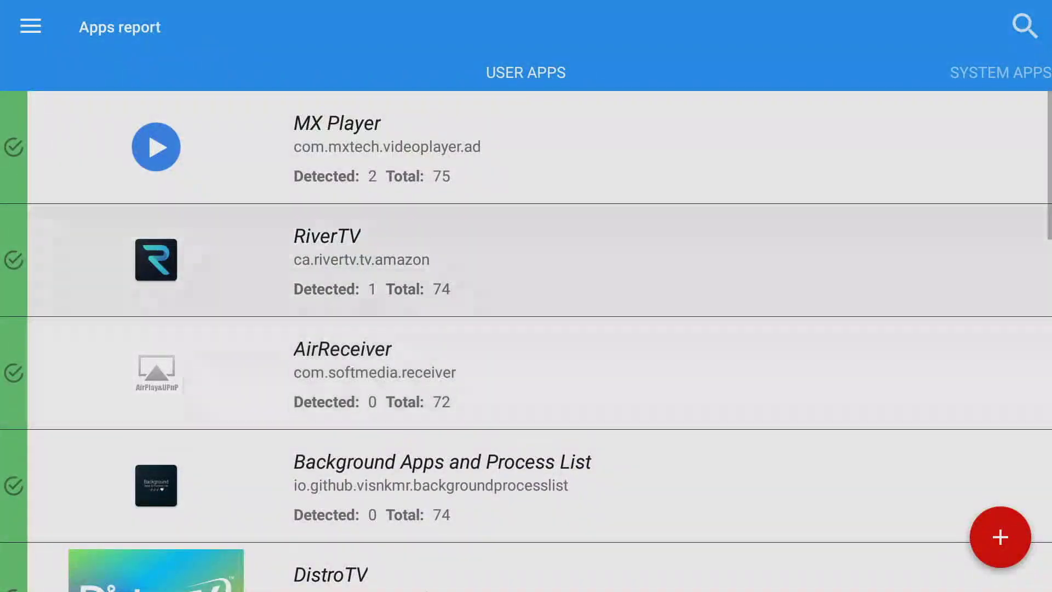
key("Up")
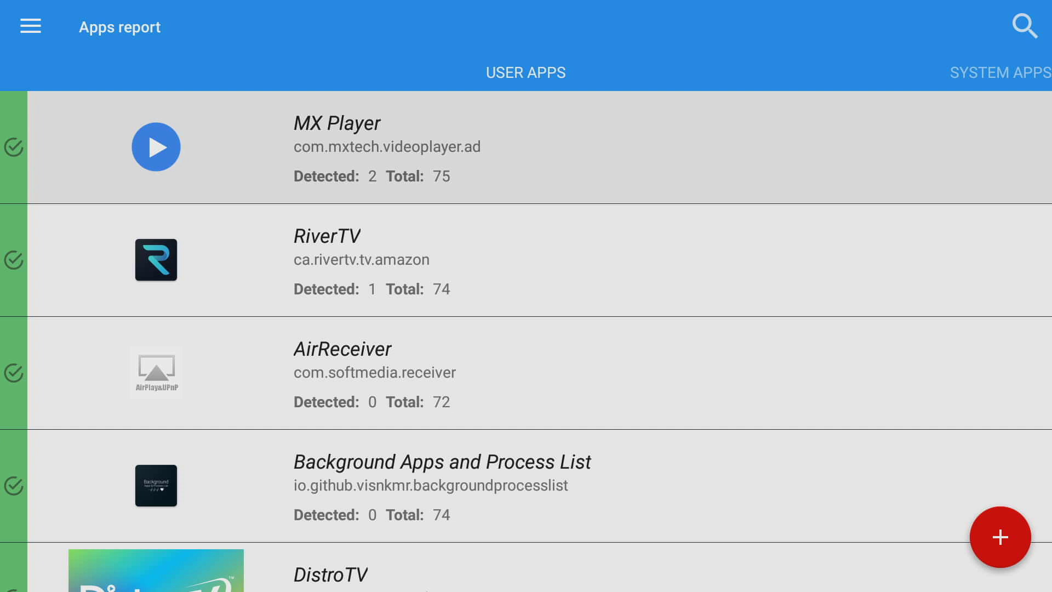
key("Return")
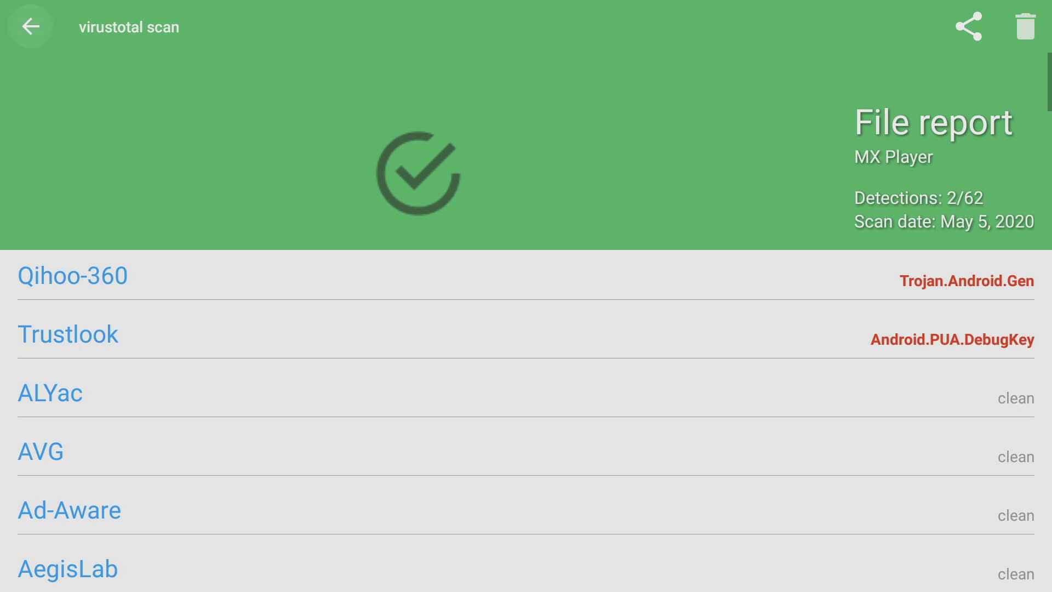
scroll(526, 329, "down", 20)
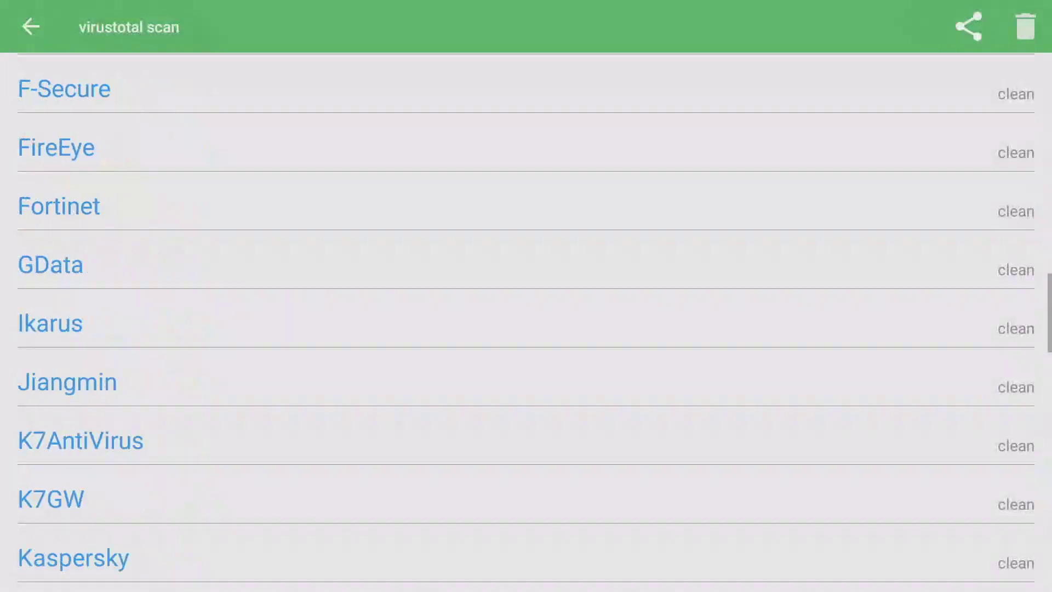
scroll(526, 330, "down", 15)
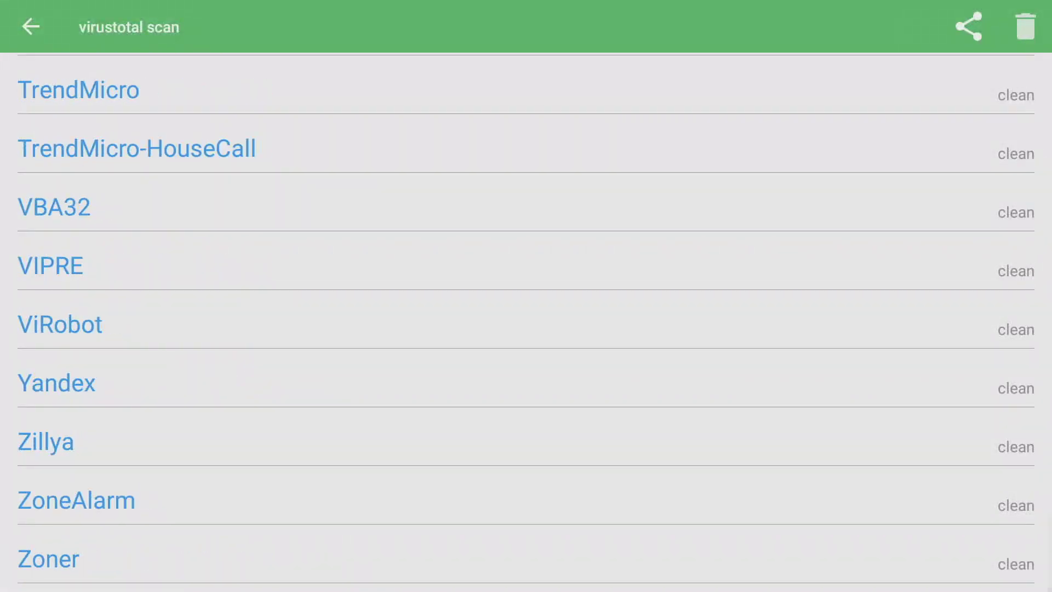
Return to the apps report and browse the user apps down to YouTube and back to the top.
key("Escape")
key("Down")
key("Down")
key("Down")
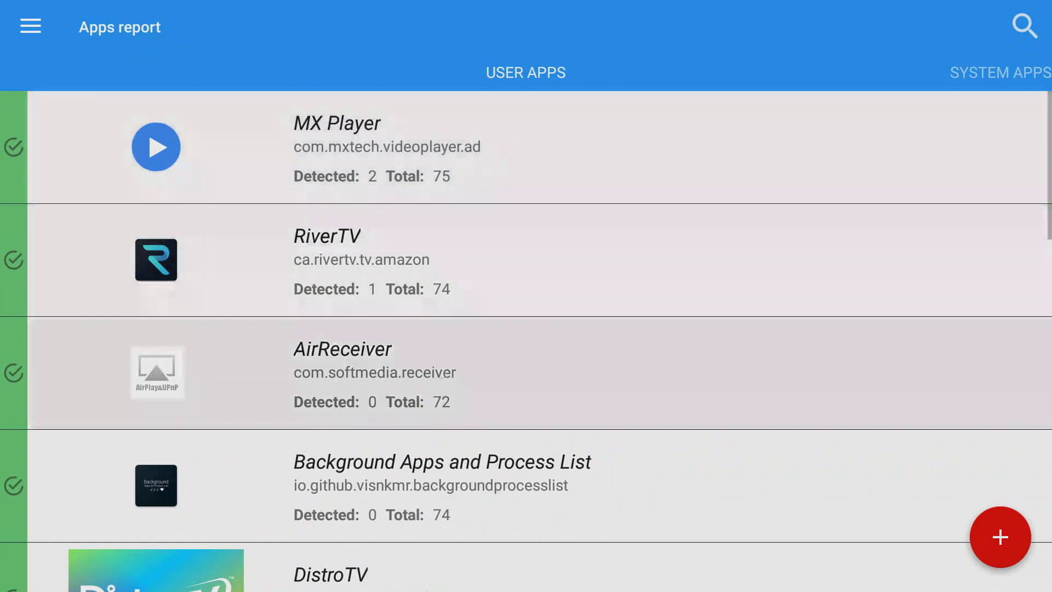
key("Down")
key("Down")
key("Down")
key("Down")
key("Down")
key("Down")
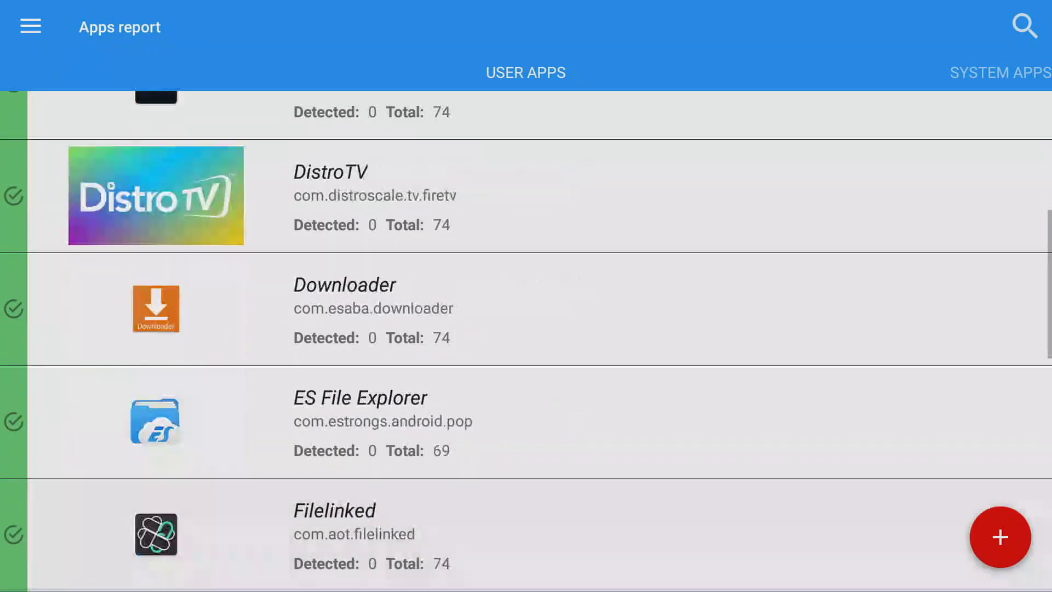
key("Down")
key("Down")
key("Down")
key("Down")
key("Down")
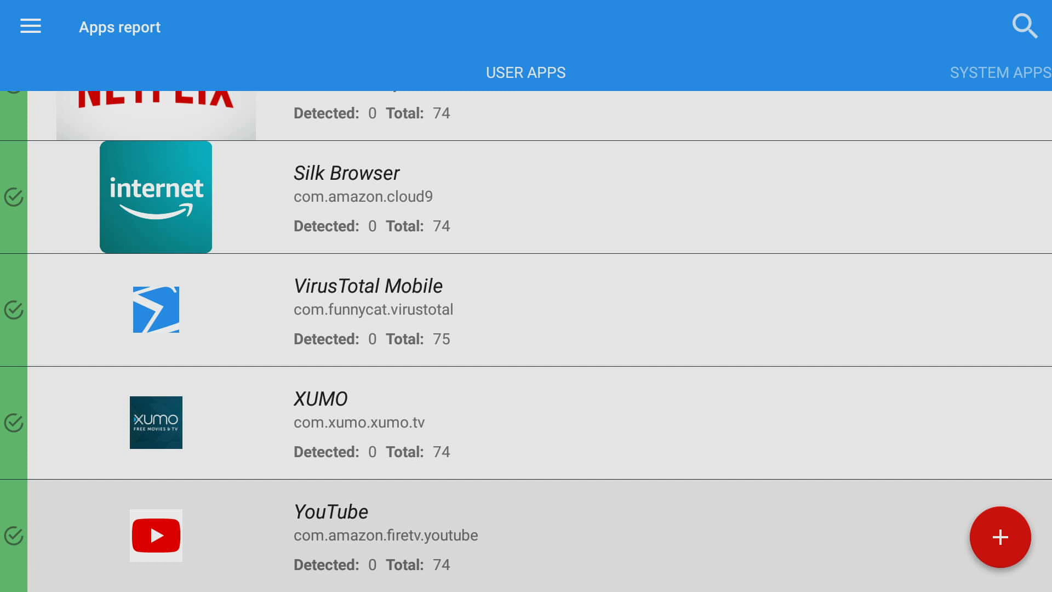
key("Up")
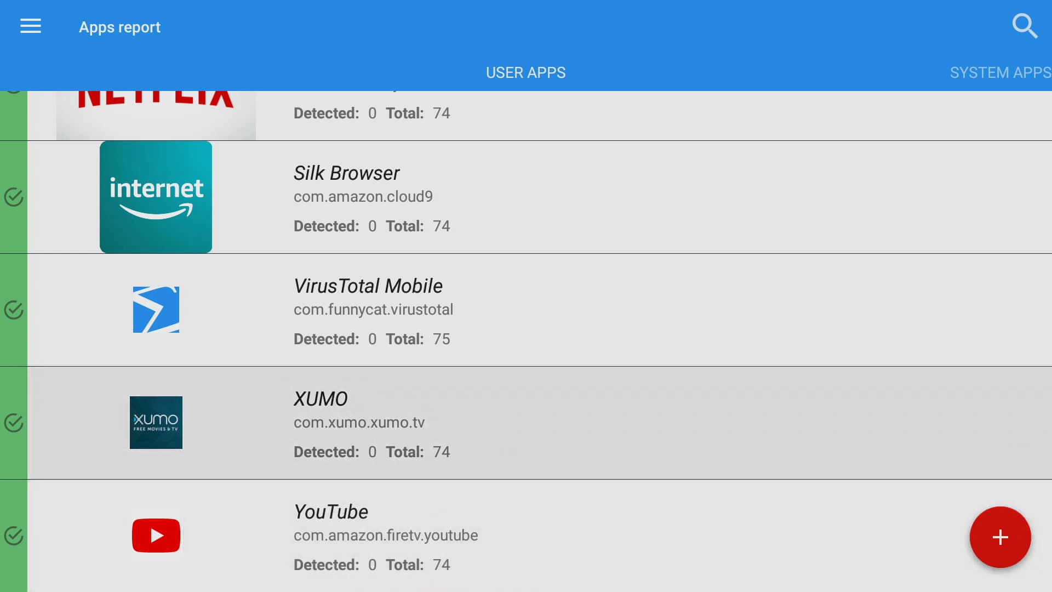
key("Up")
key("Up")
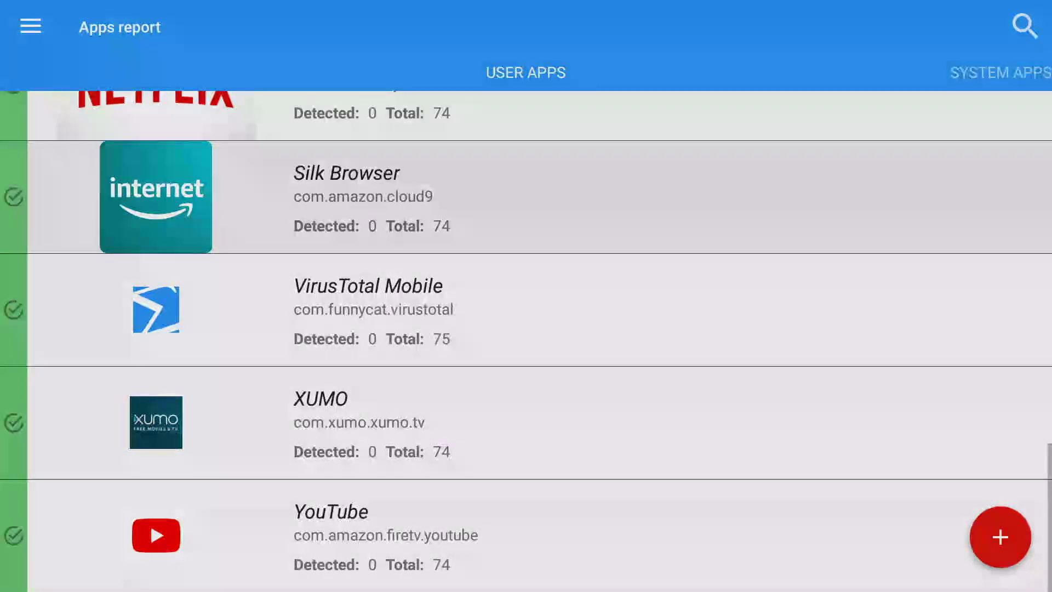
key("Up")
key("Up")
key("Up")
key("Up")
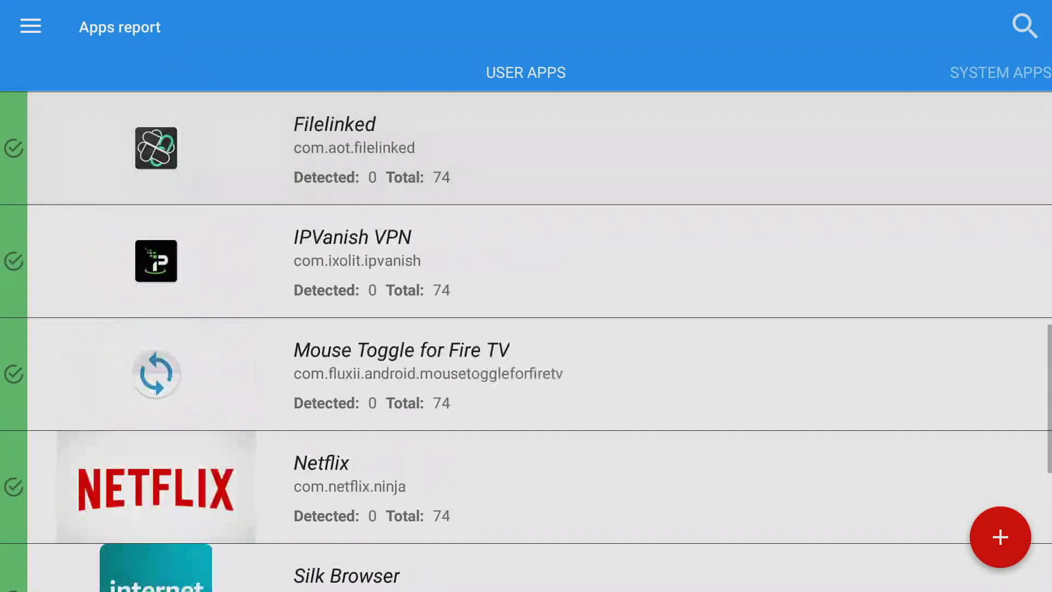
key("Up")
key("Up")
key("Up")
key("Up")
key("Up")
key("Up")
key("Up")
key("Up")
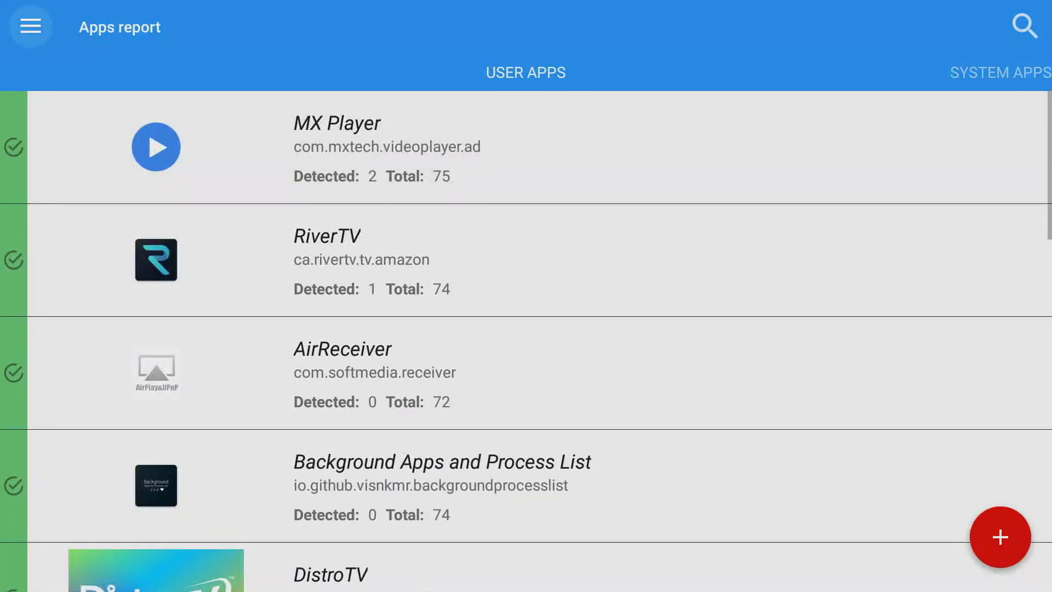
Open RiverTV's scan report showing 1/62 detections with Trustlook's PUA.Adware flag.
key("Down")
key("Down")
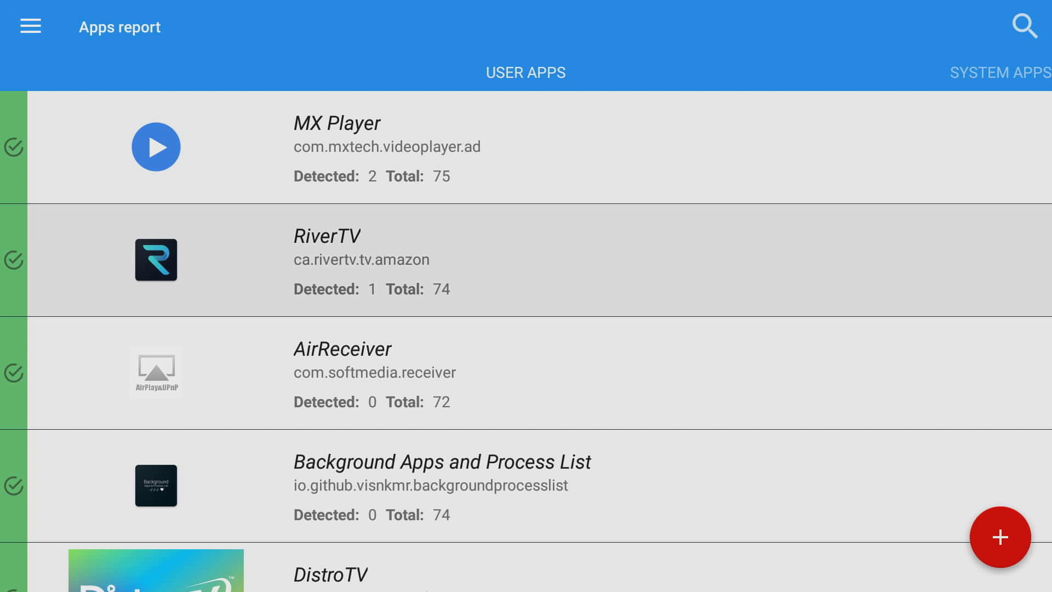
key("Up")
key("Down")
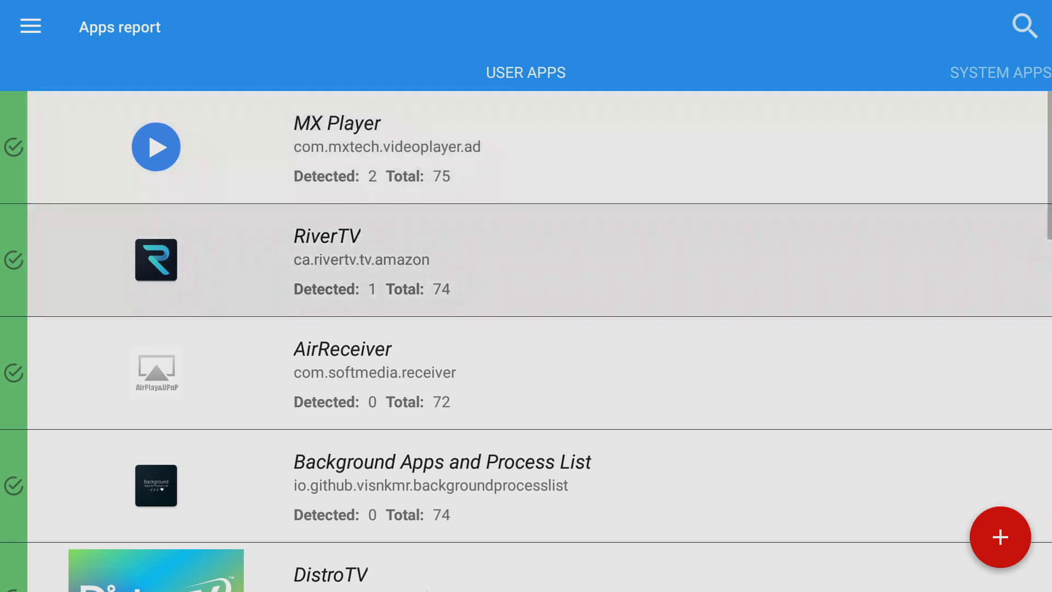
key("Return")
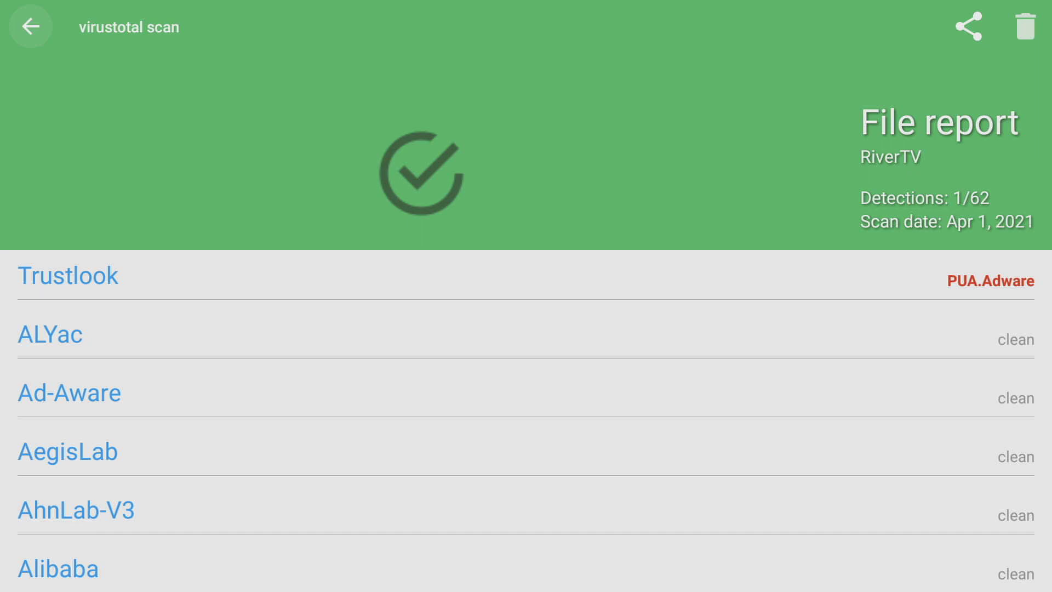
Leave RiverTV's 1/62 file report and return to the User Apps report.
key("Escape")
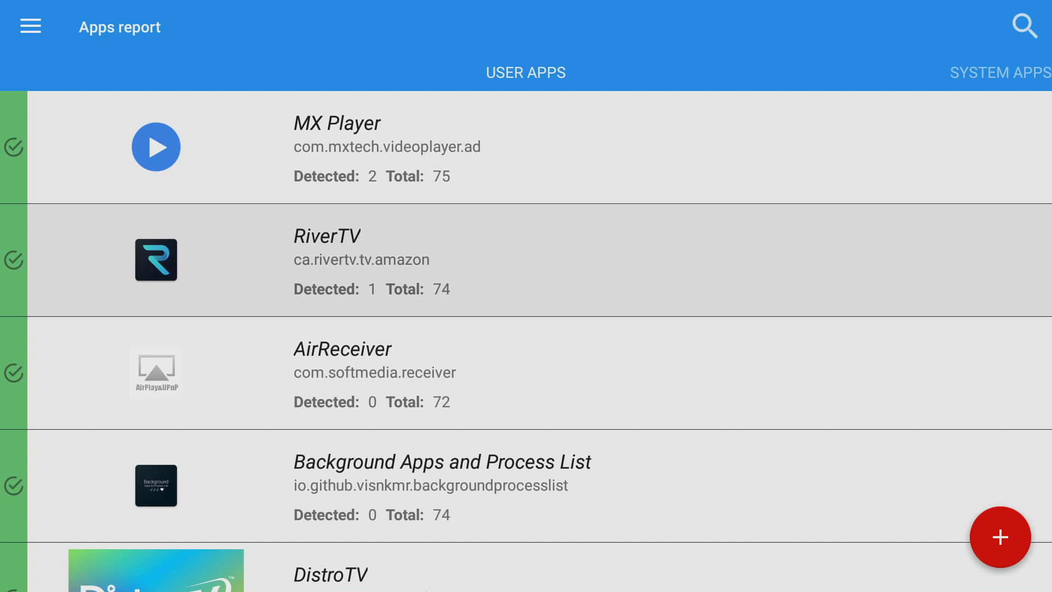
key("Down")
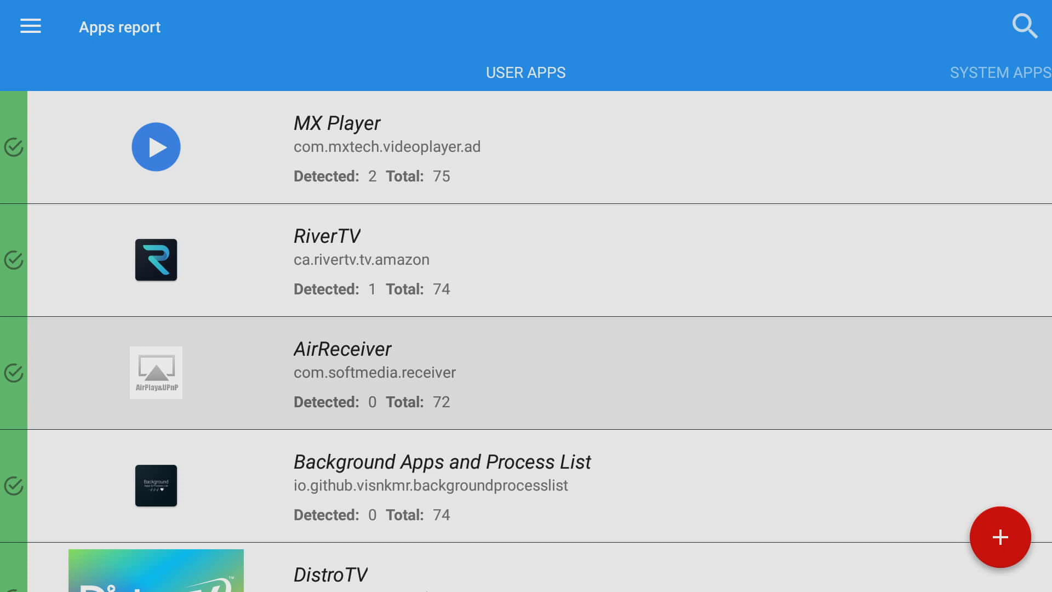
left_click(526, 486)
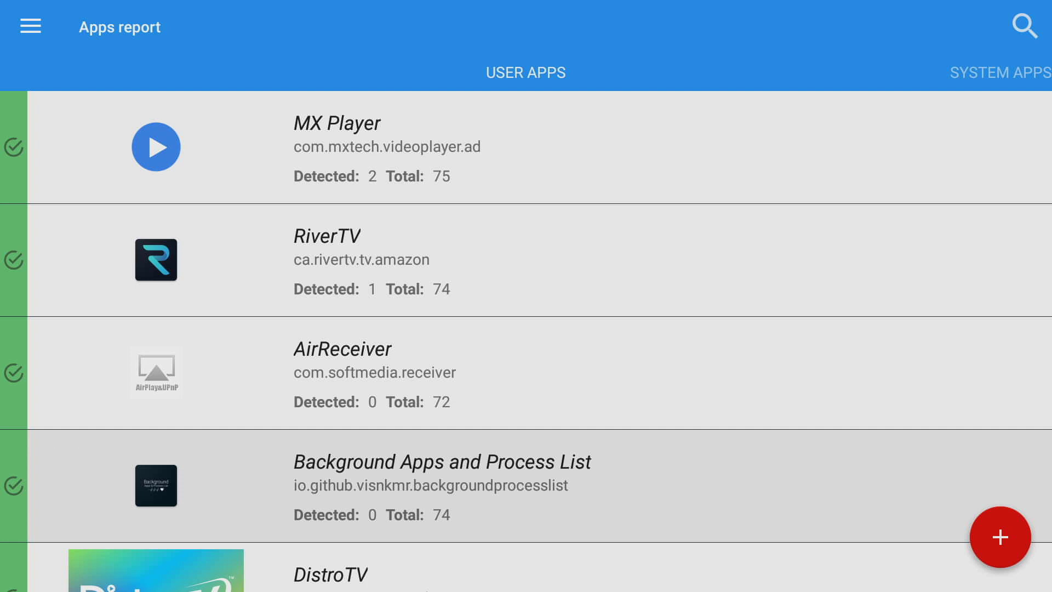
key("Down")
key("Down")
key("Down")
key("Down")
key("Down")
key("Down")
key("Down")
key("Down")
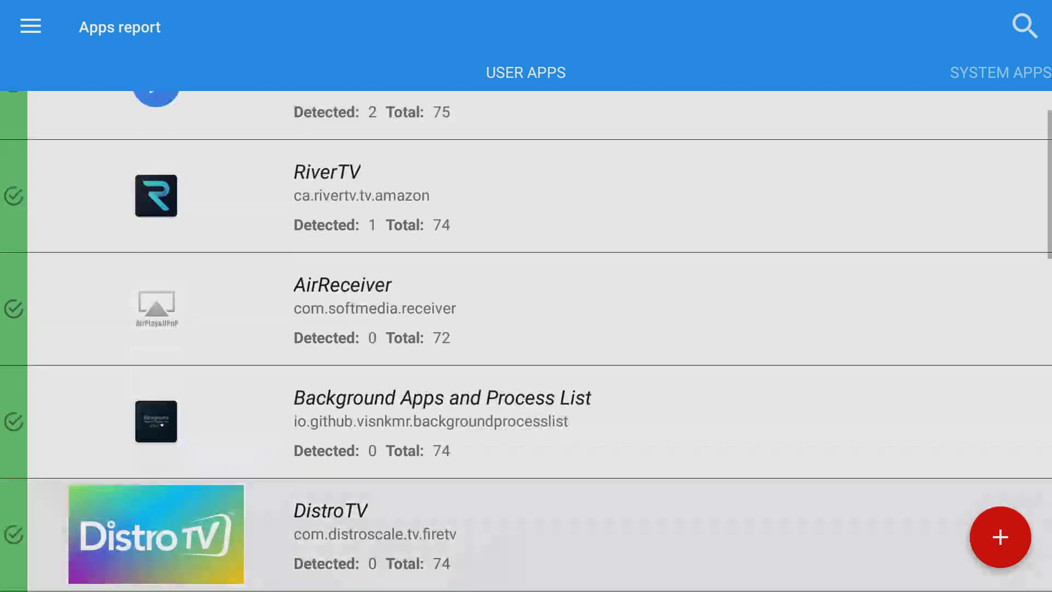
key("Down")
key("Down")
key("Down")
key("Up")
key("Up")
key("Up")
key("Up")
key("Up")
key("Up")
key("Up")
key("Up")
key("Up")
key("Up")
key("Up")
key("Up")
key("Up")
key("Up")
key("Up")
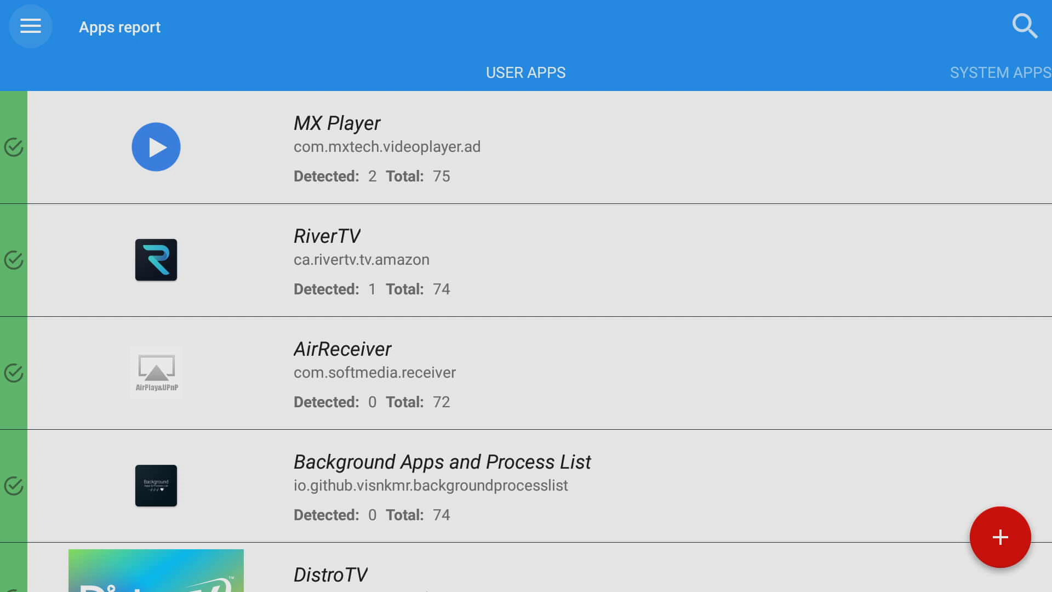
key("Down")
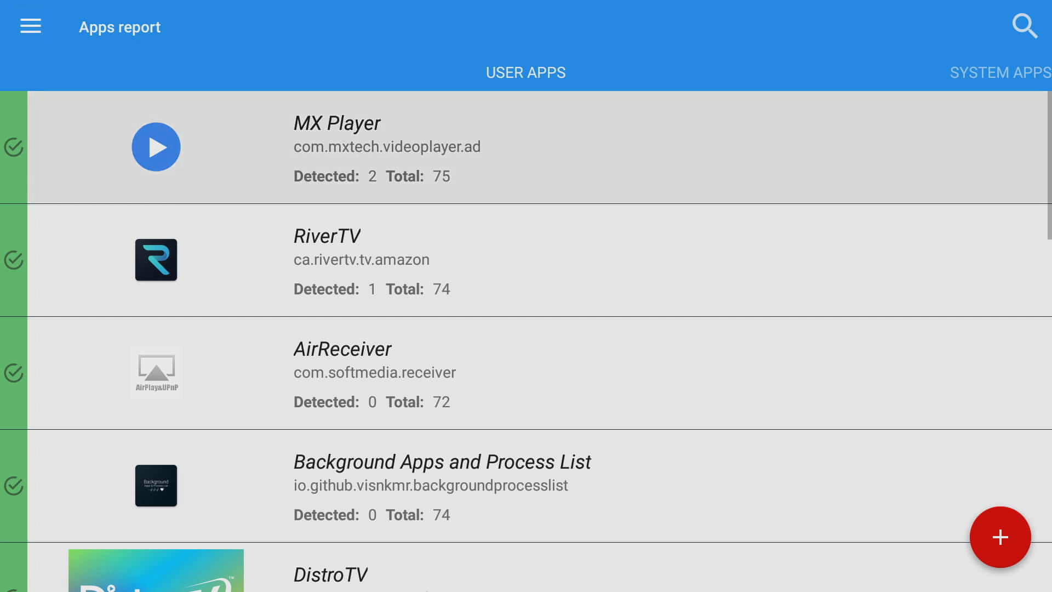
Open MX Player's report, scroll the engines Bkav through Fortinet, then return to the Apps report.
key("Return")
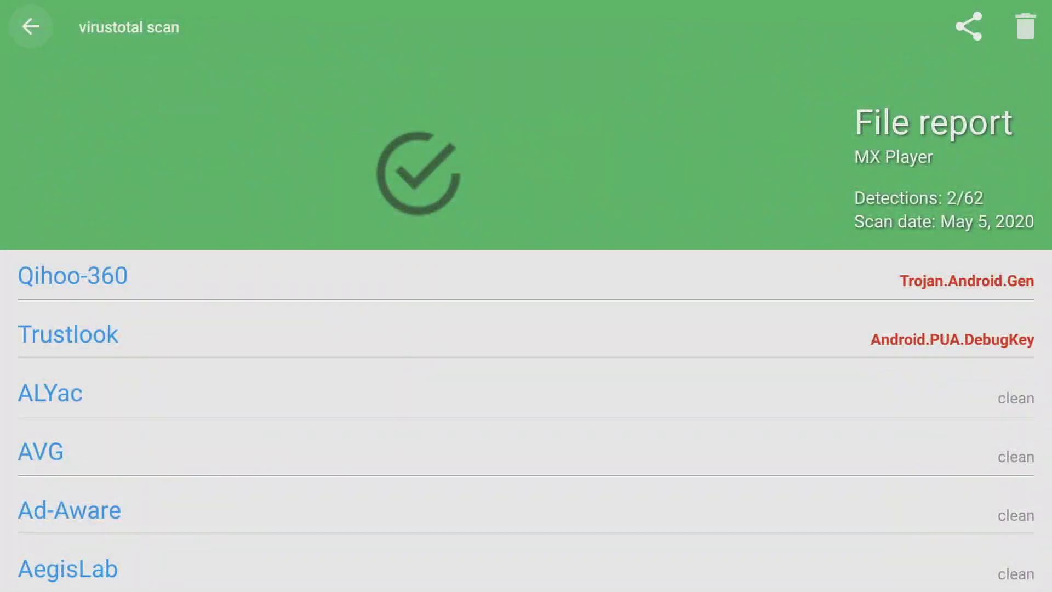
key("Down")
key("Down")
key("Down")
key("Down")
key("Down")
key("Down")
key("Down")
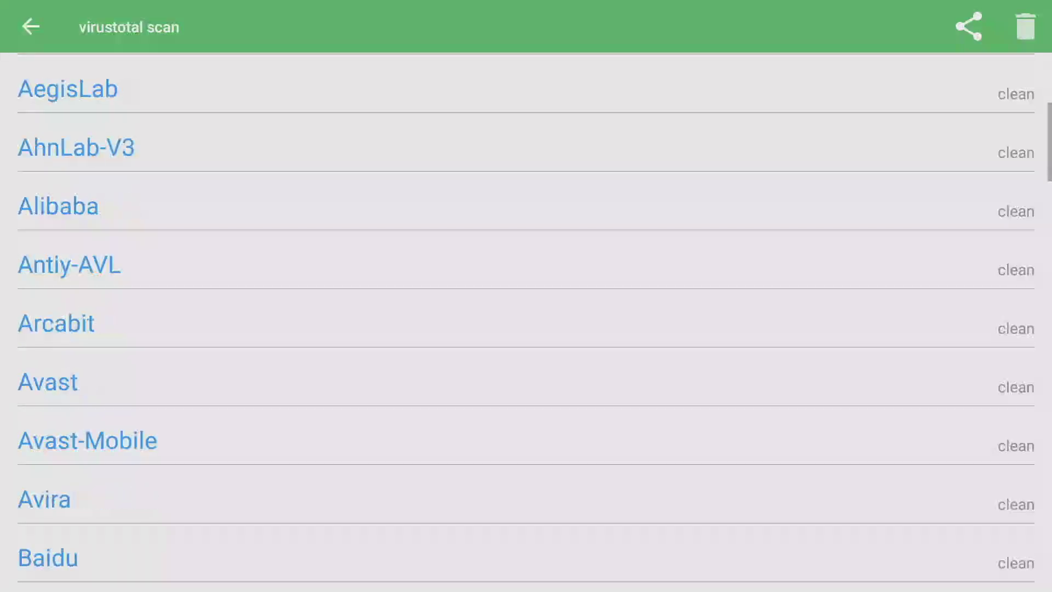
key("Down")
key("Down")
key("Down")
key("Down")
key("Down")
key("Down")
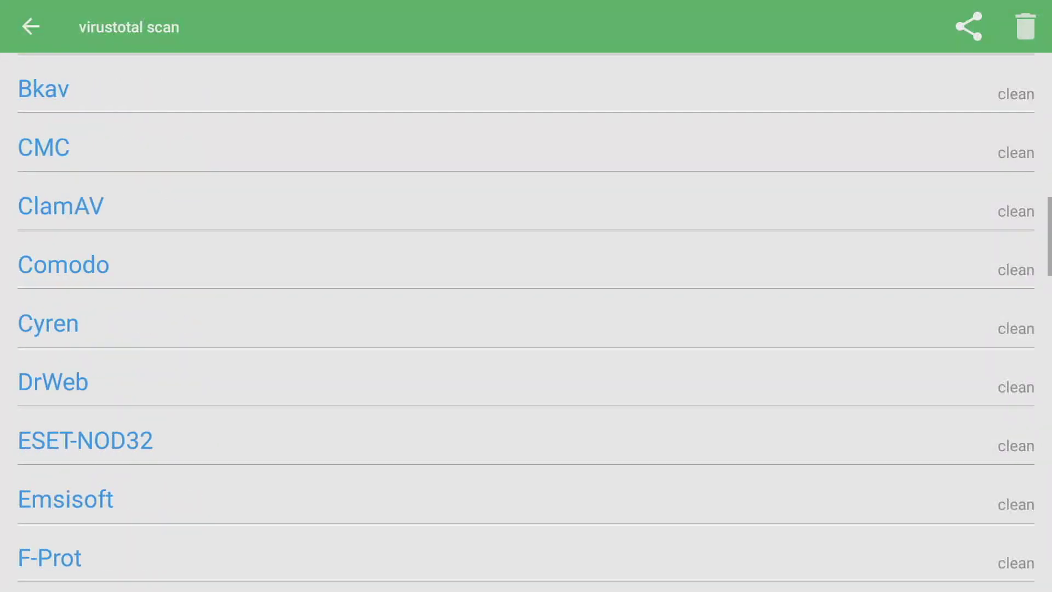
scroll(526, 323, "down", 3)
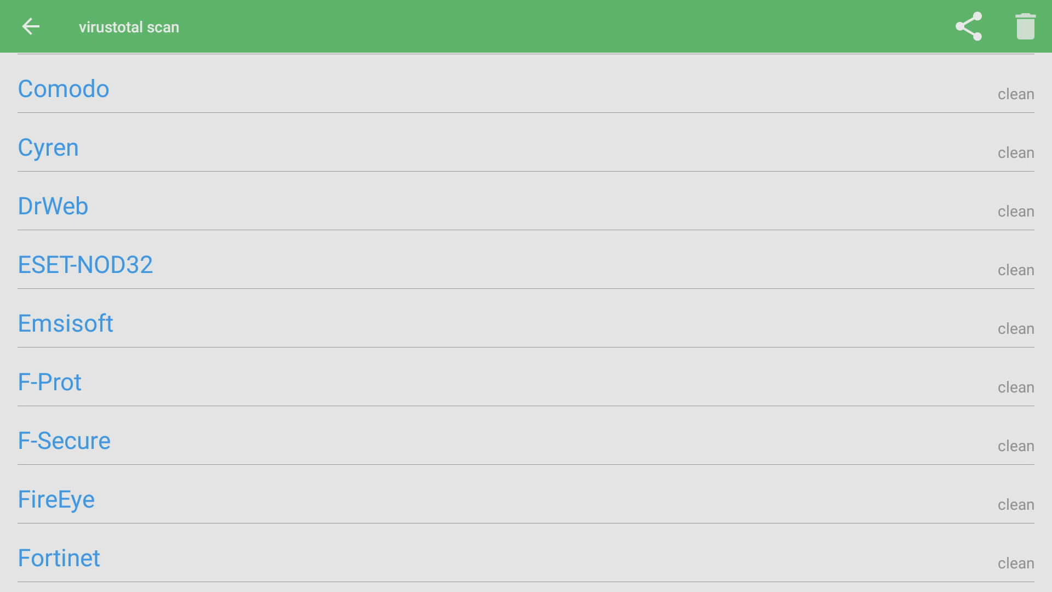
key("Escape")
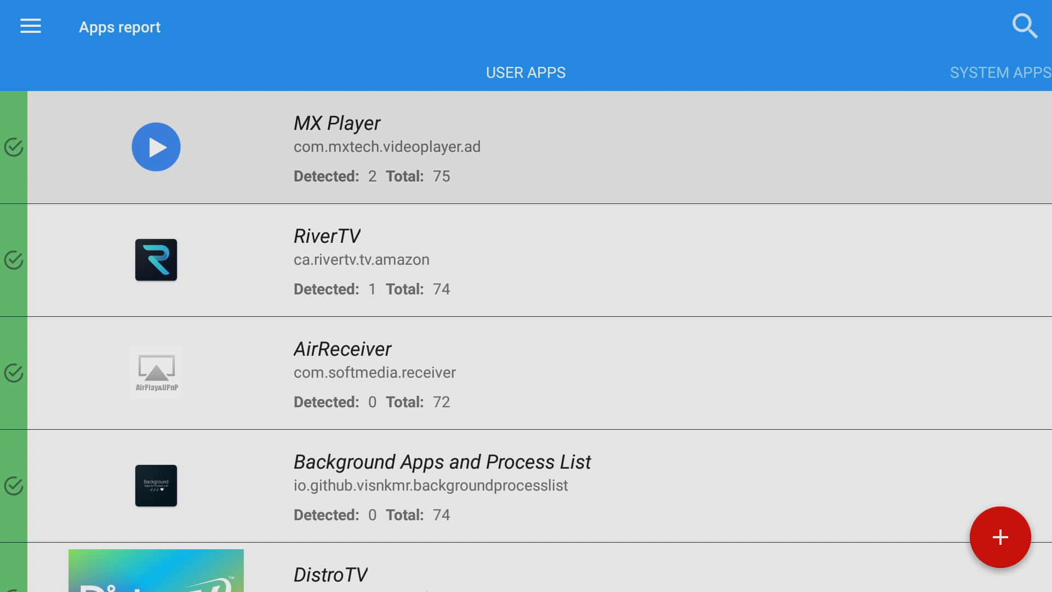
Go home and open Settings > Applications > Manage Installed Applications.
key("Escape")
key("Right")
key("Right")
key("Right")
key("Right")
key("Right")
key("Right")
key("Right")
key("Right")
key("Right")
key("Right")
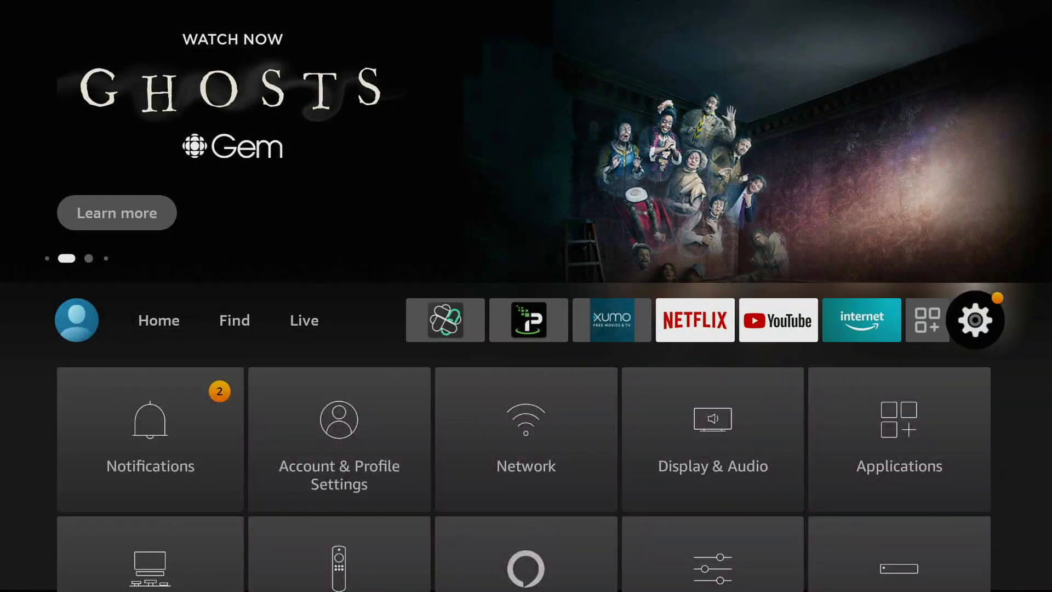
key("Down")
key("Right")
key("Right")
key("Right")
key("Right")
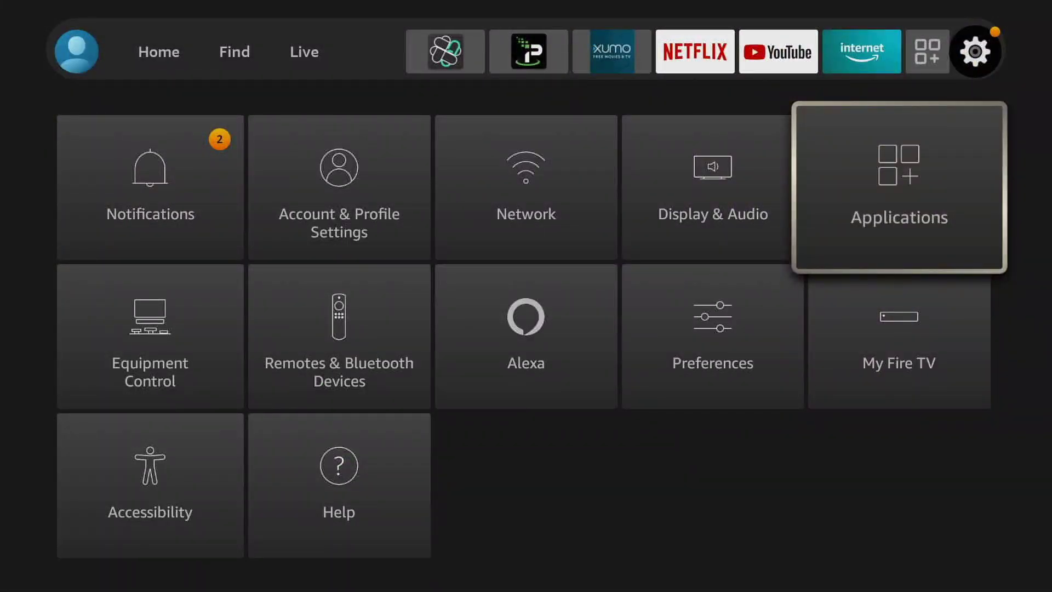
key("Return")
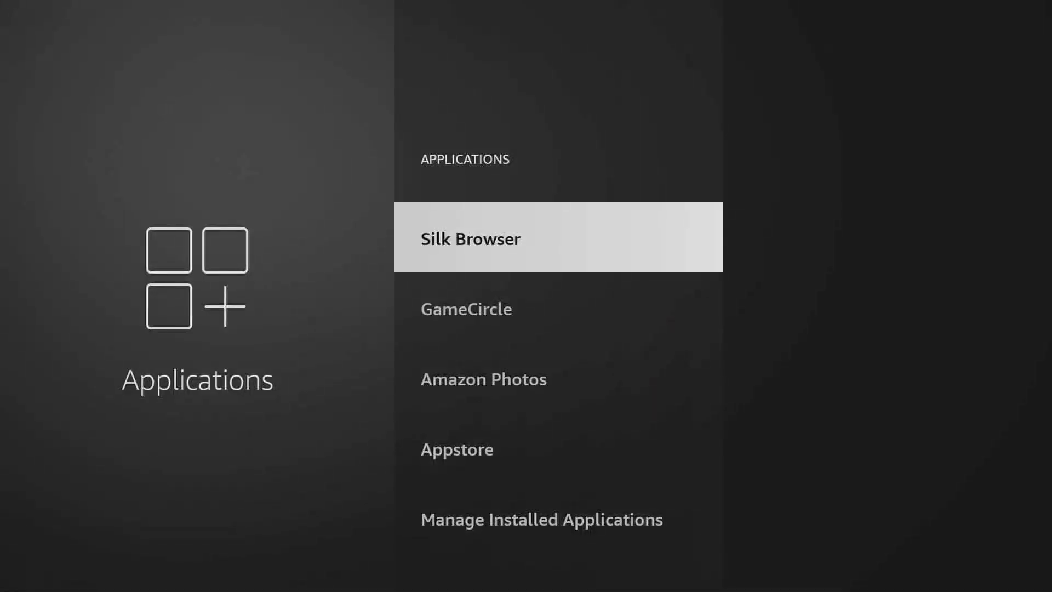
key("Down")
key("Down")
key("Down")
key("Down")
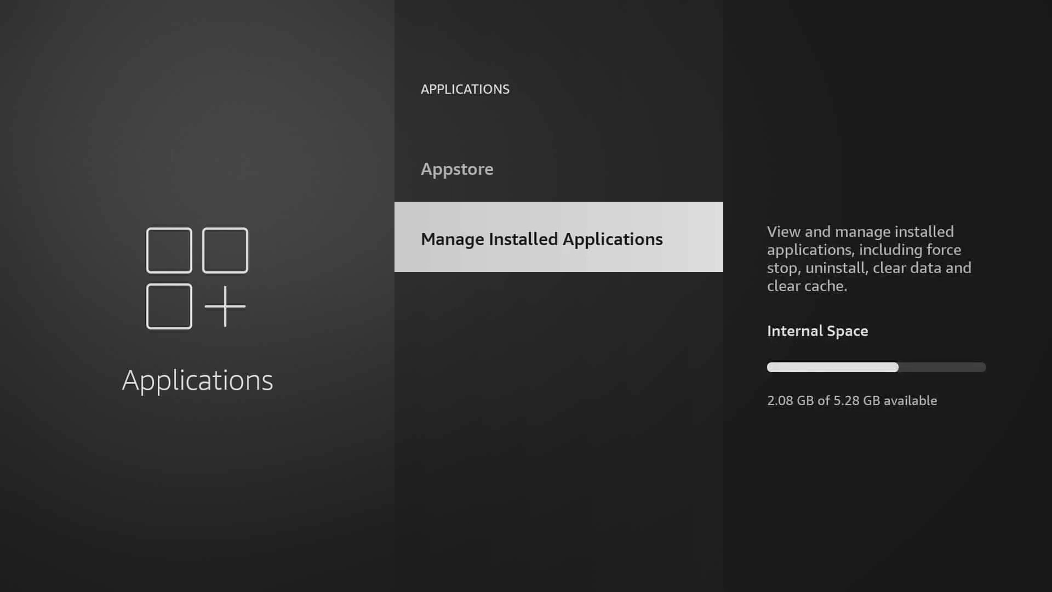
key("Return")
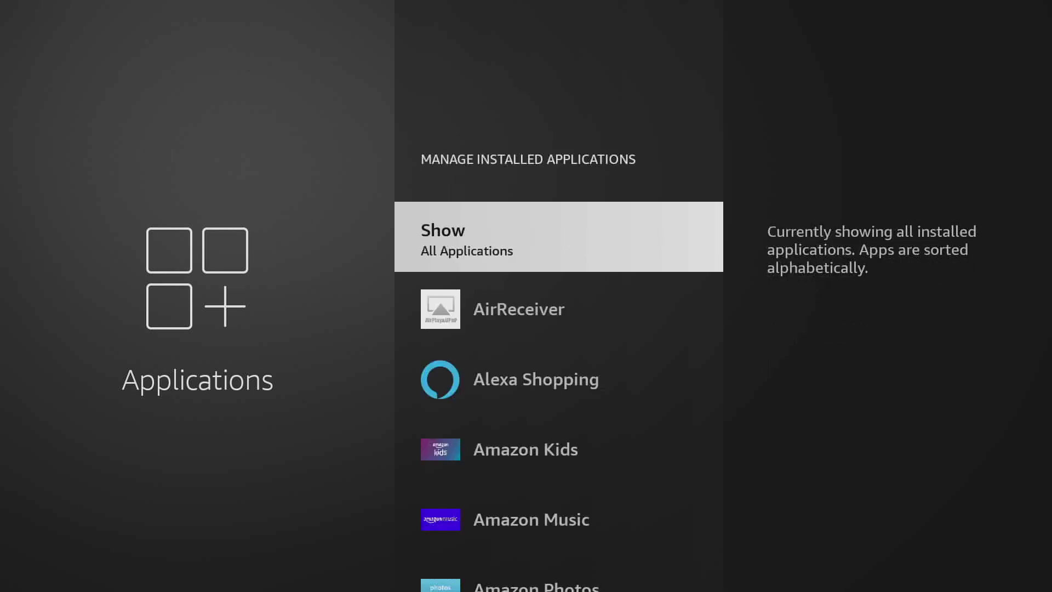
View MX Player's app options down to Uninstall, then back out to Settings without uninstalling.
key("Down")
key("Down")
key("Down")
key("Down")
key("Down")
key("Down")
key("Down")
key("Down")
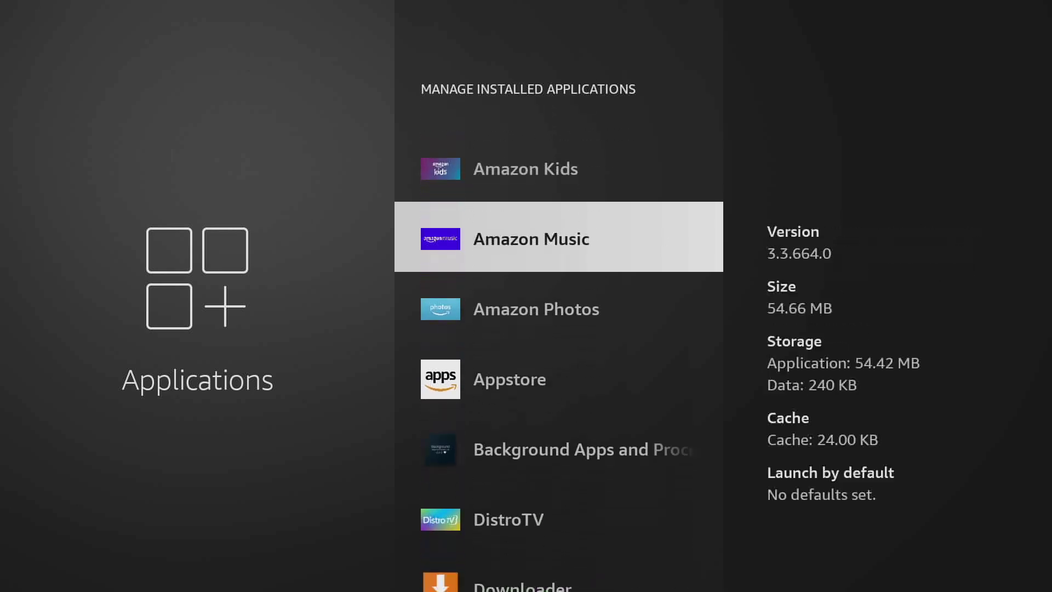
key("Down")
key("Down")
key("Down")
key("Down")
key("Down")
key("Down")
key("Down")
key("Down")
key("Down")
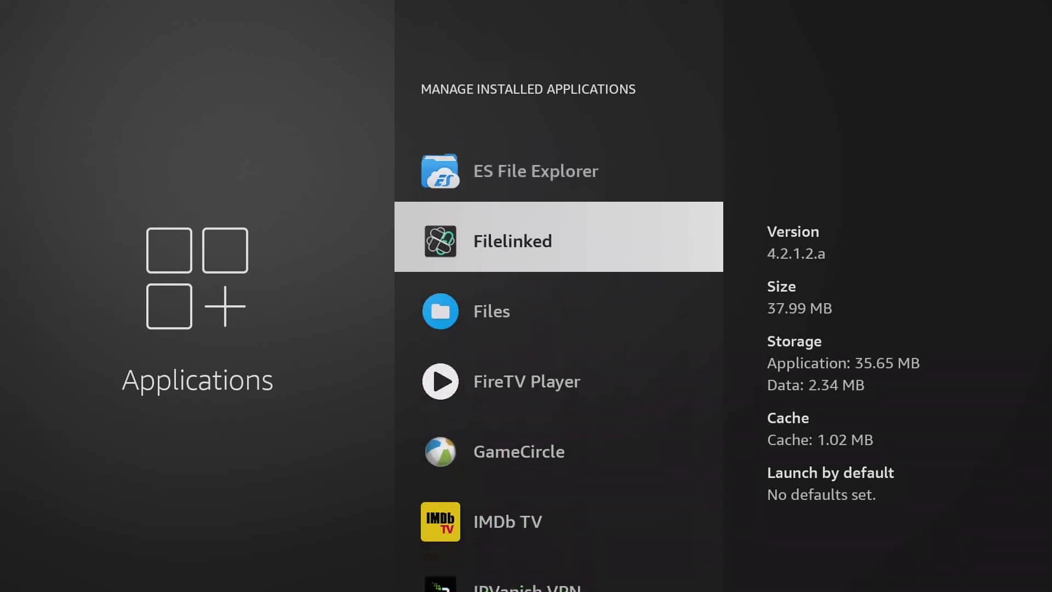
key("Down")
key("Down")
key("Return")
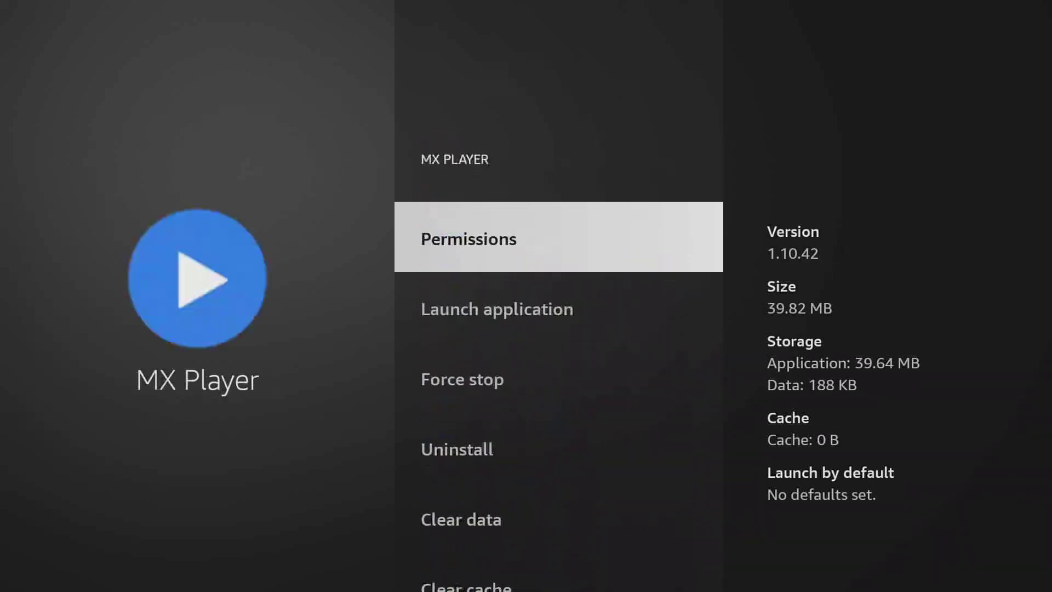
key("Down")
key("Down")
key("Down")
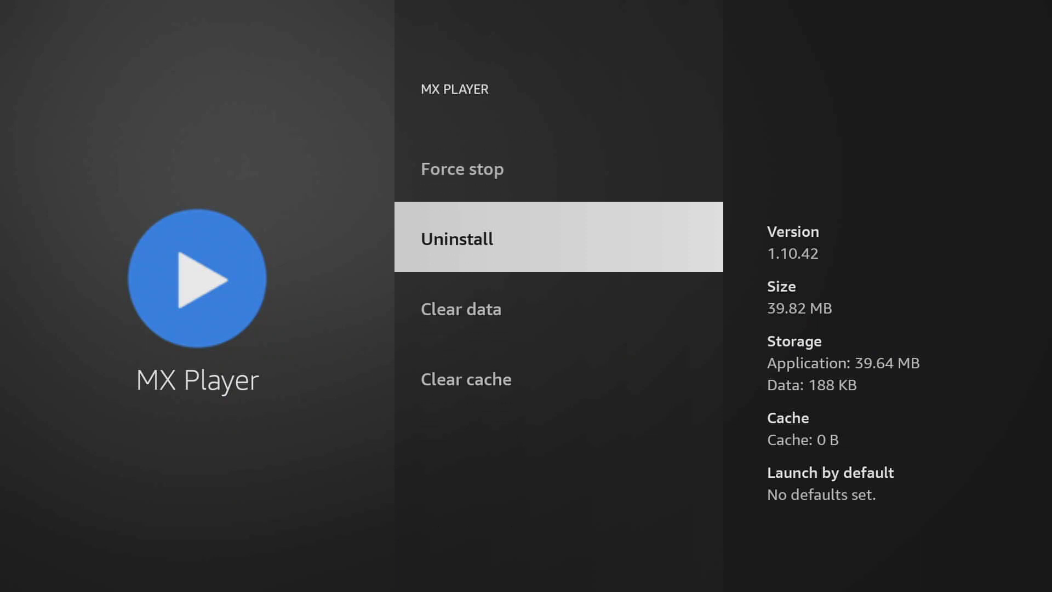
key("Escape")
key("Escape")
key("Escape")
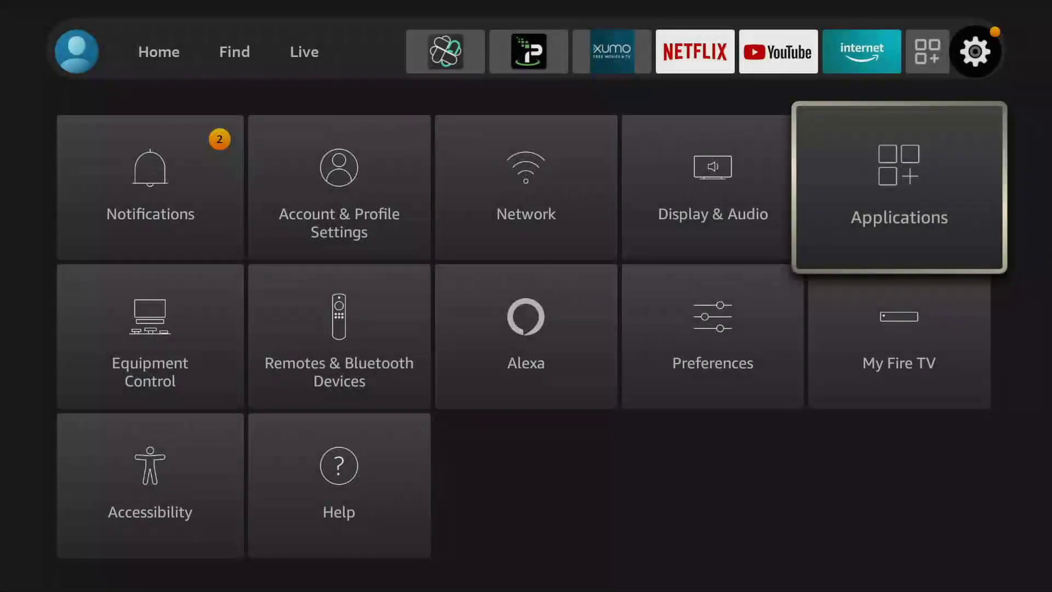
key("Escape")
Launch the Apps report app from the Fire TV apps library.
key("Left")
key("Return")
key("Down")
key("Down")
key("Down")
key("Right")
key("Right")
key("Right")
key("Right")
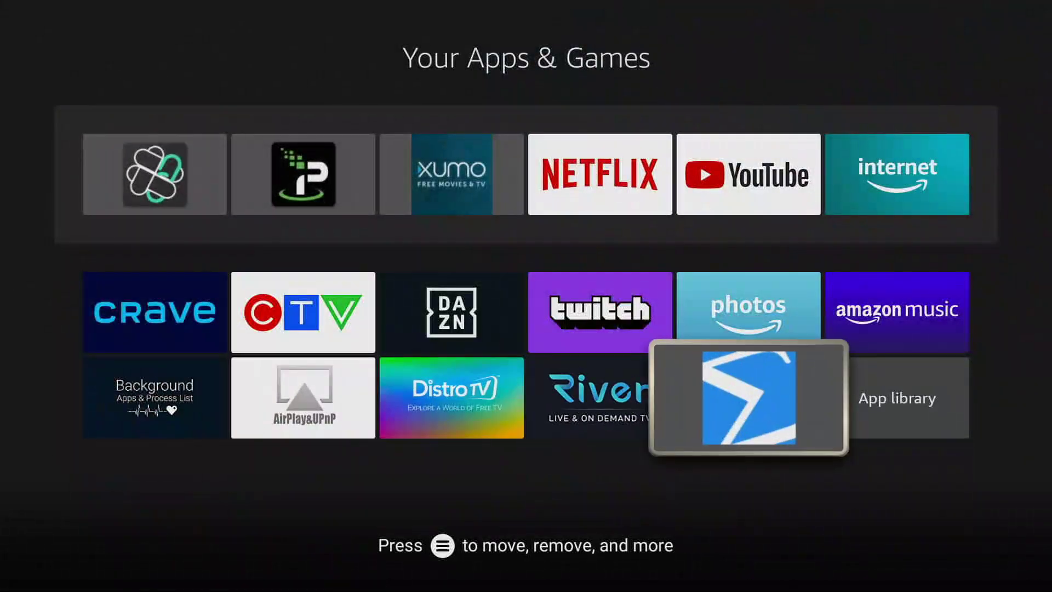
key("Return")
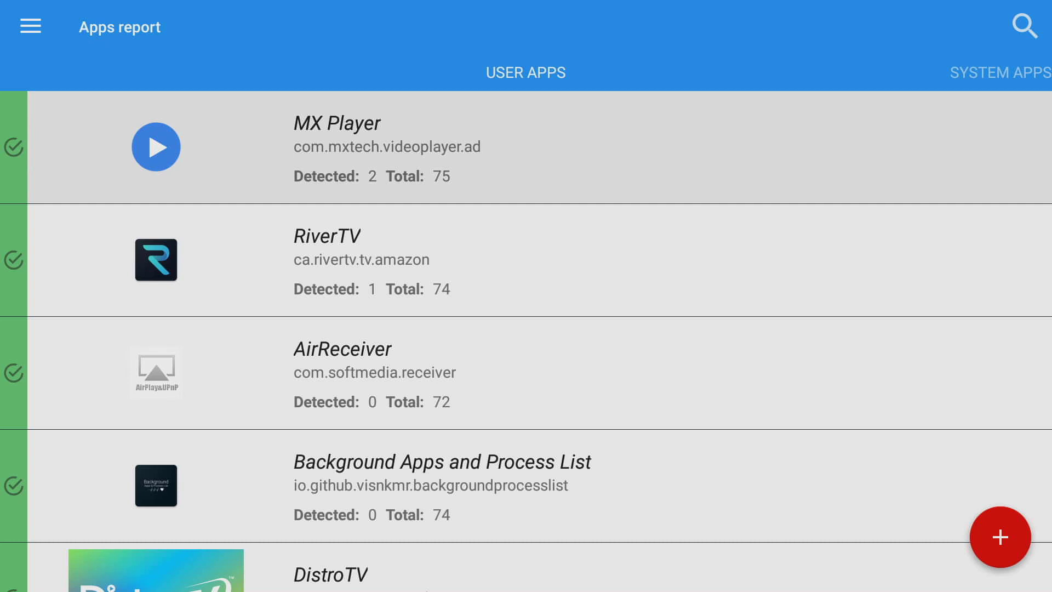
Exit the Apps report and return to the Fire TV home screen.
key("Escape")
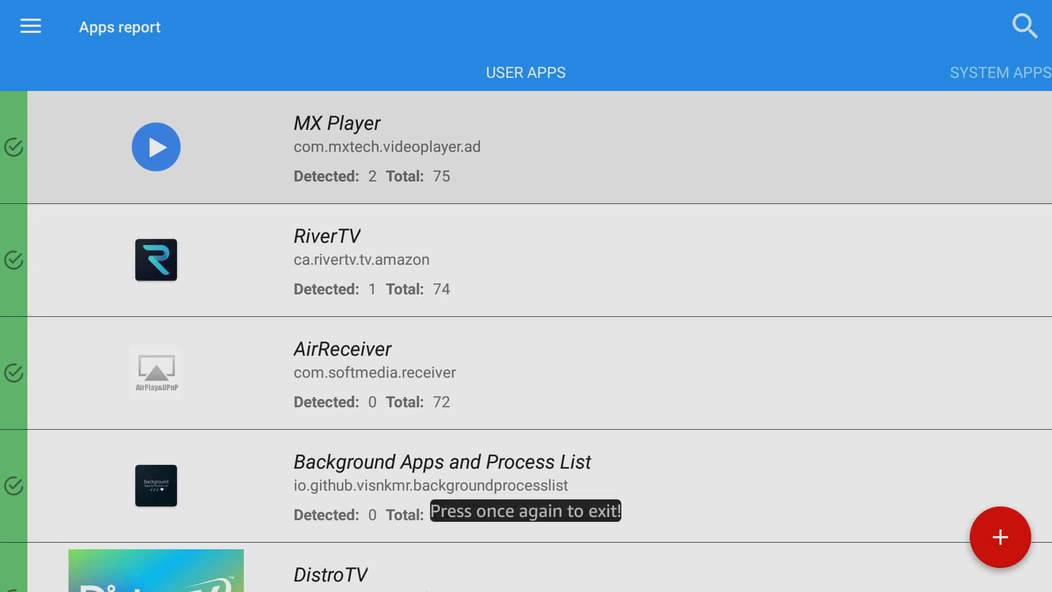
key("Escape")
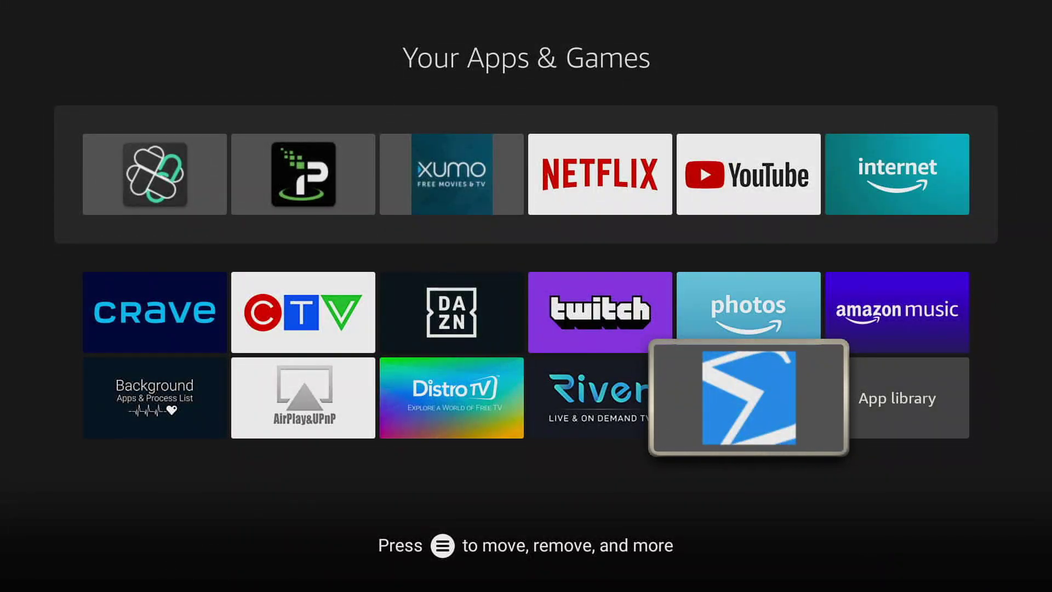
key("Escape")
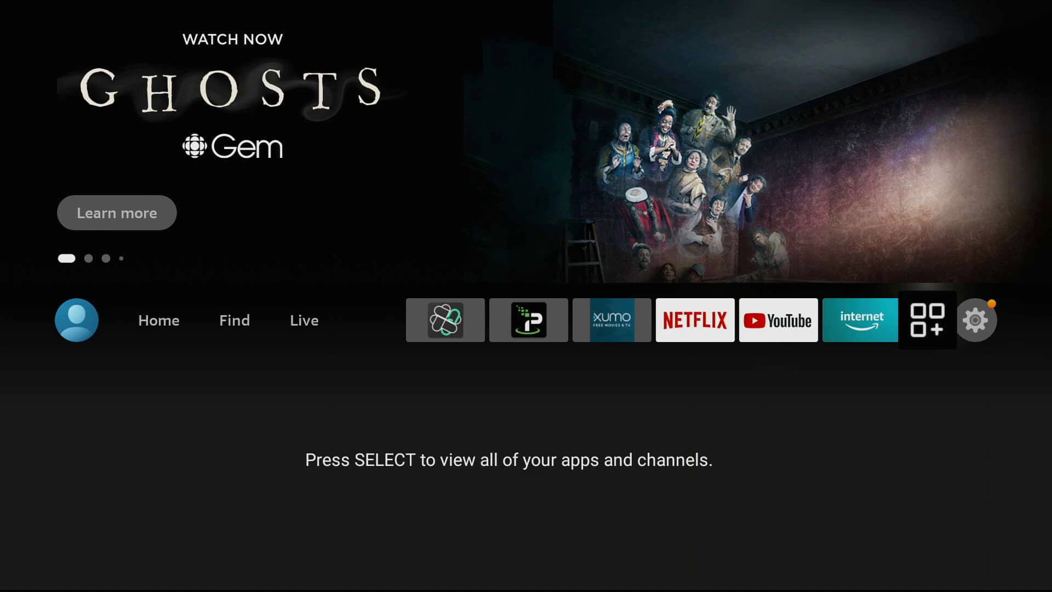
Go to the Find section and open Search to look up the Downloader app.
key("Right")
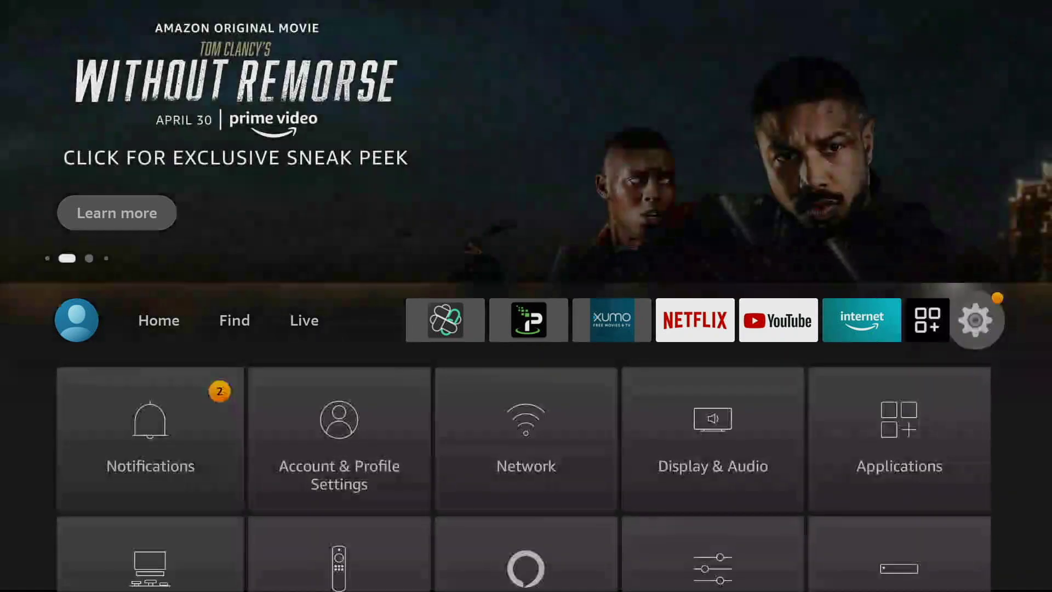
key("Left")
key("Left")
key("Left")
key("Left")
key("Left")
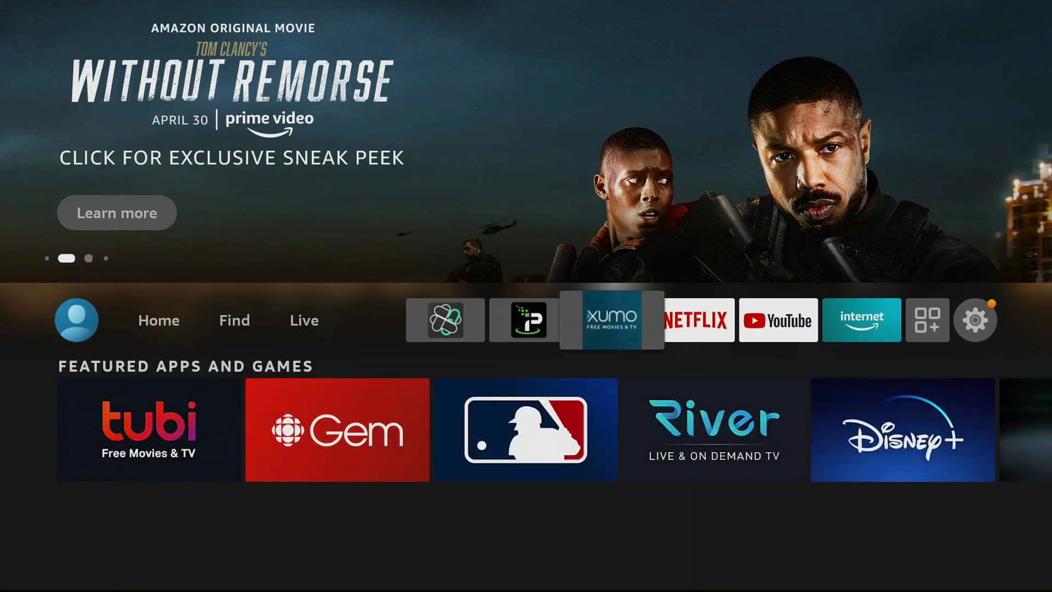
key("Left")
key("Left")
key("Left")
key("Left")
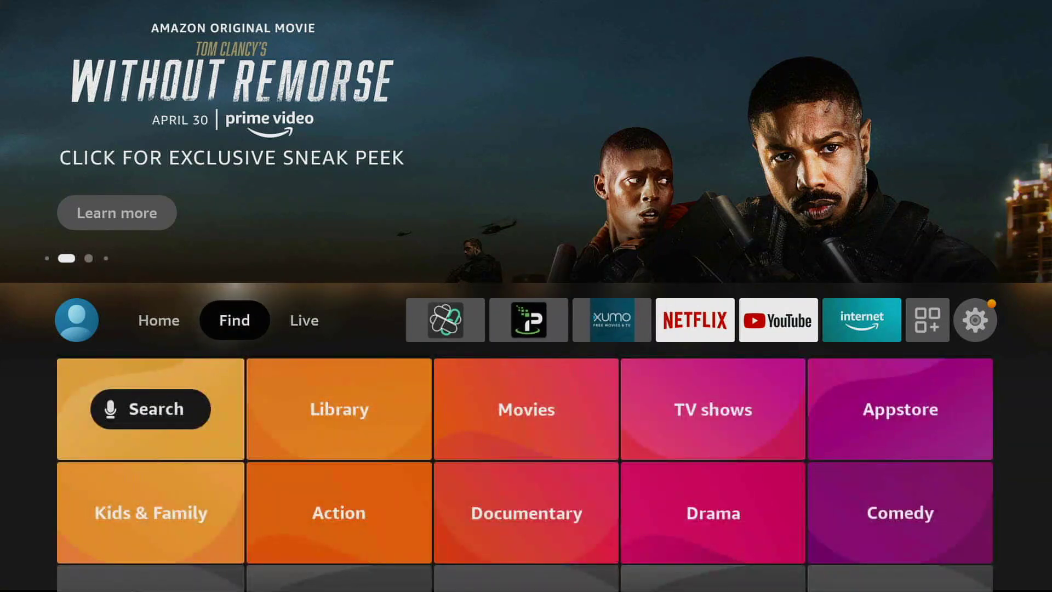
key("Down")
key("Return")
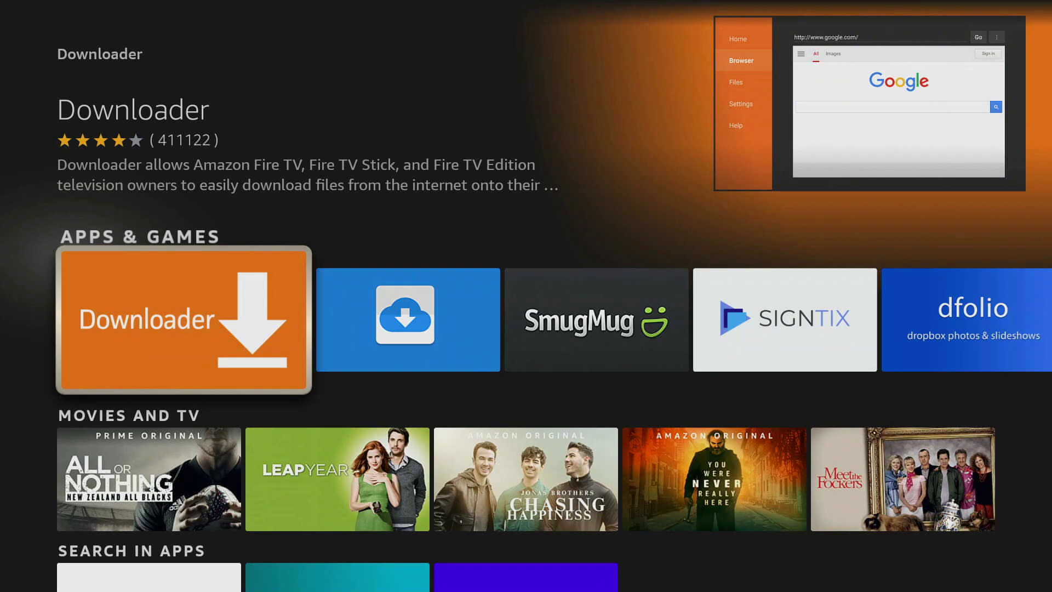
Open Downloader and begin the address with 'get.'.
key("Return")
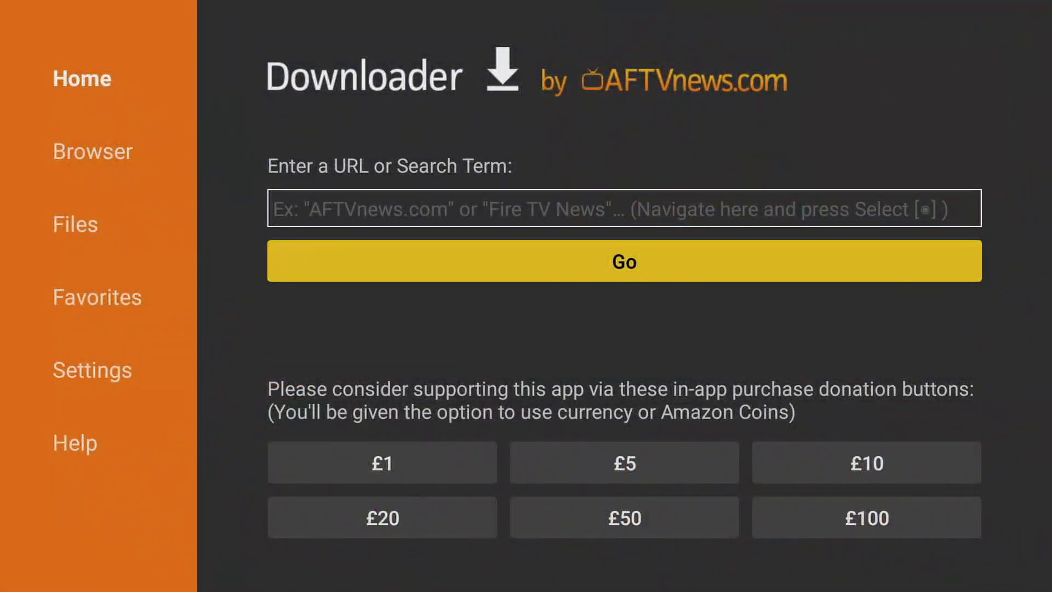
key("Return")
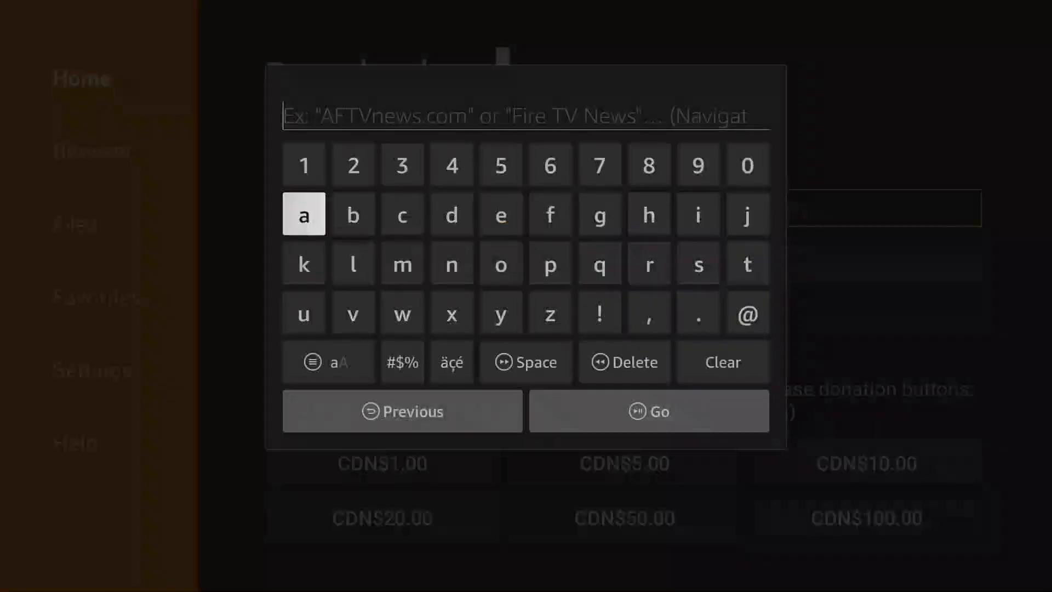
key("Right")
key("Right")
key("Right")
key("Right")
key("Right")
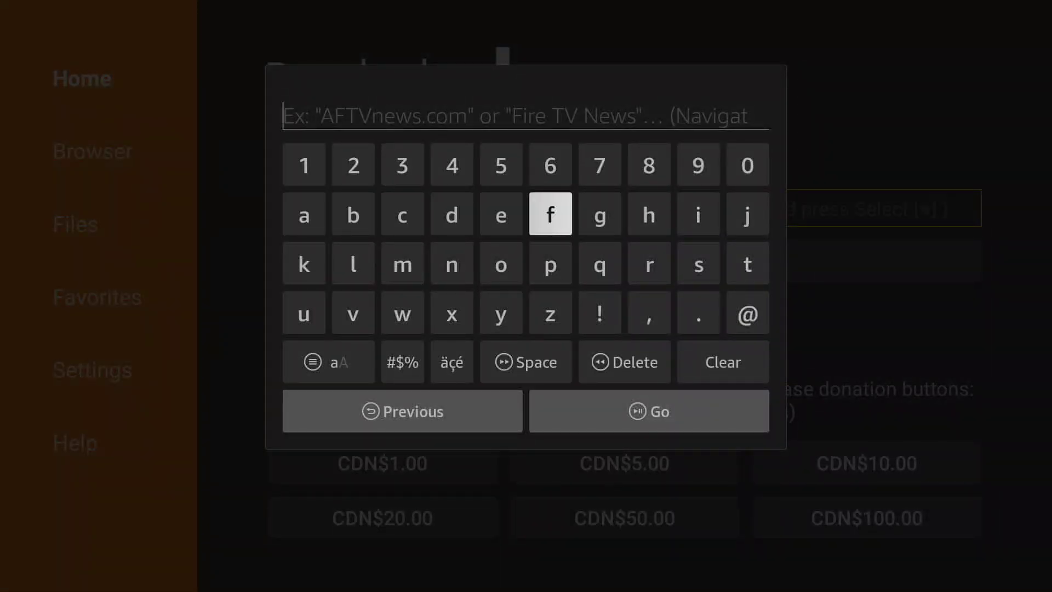
key("Right")
key("Return")
key("Left")
key("Left")
key("Left")
key("Right")
key("Return")
key("Right")
key("Right")
Continue the address to 'get.filelinked'.
key("Right")
key("Right")
key("Right")
key("Down")
key("Return")
key("Down")
key("Left")
key("Return")
key("Left")
key("Left")
key("Left")
key("Left")
key("Left")
key("Up")
key("Up")
key("Right")
key("Right")
key("Return")
key("Right")
key("Right")
key("Right")
key("Return")
key("Down")
key("Left")
key("Left")
key("Left")
key("Left")
key("Left")
key("Left")
key("Left")
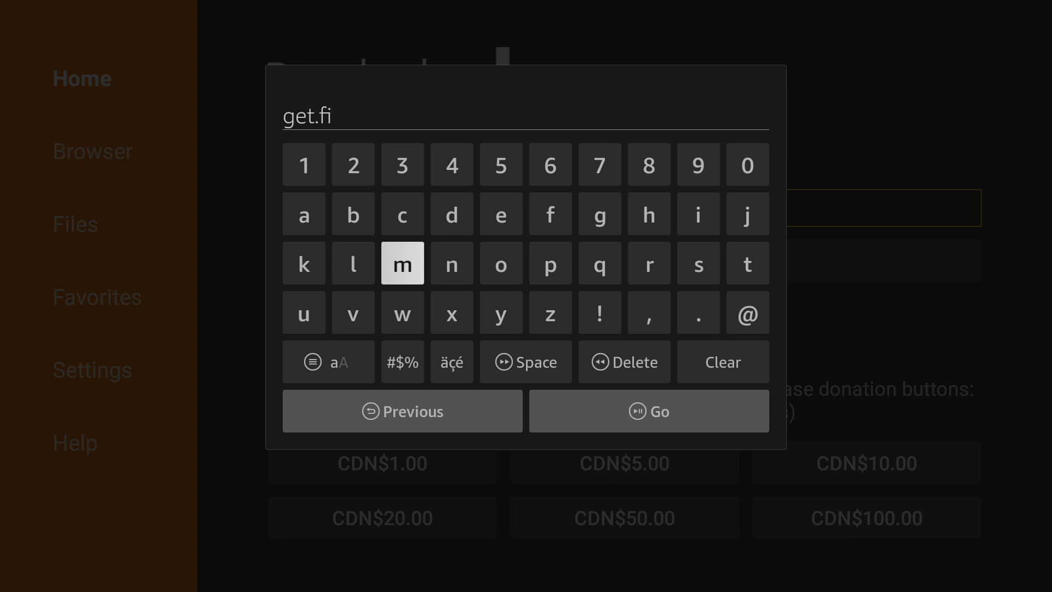
key("Return")
key("Right")
key("Right")
key("Right")
key("Up")
key("Return")
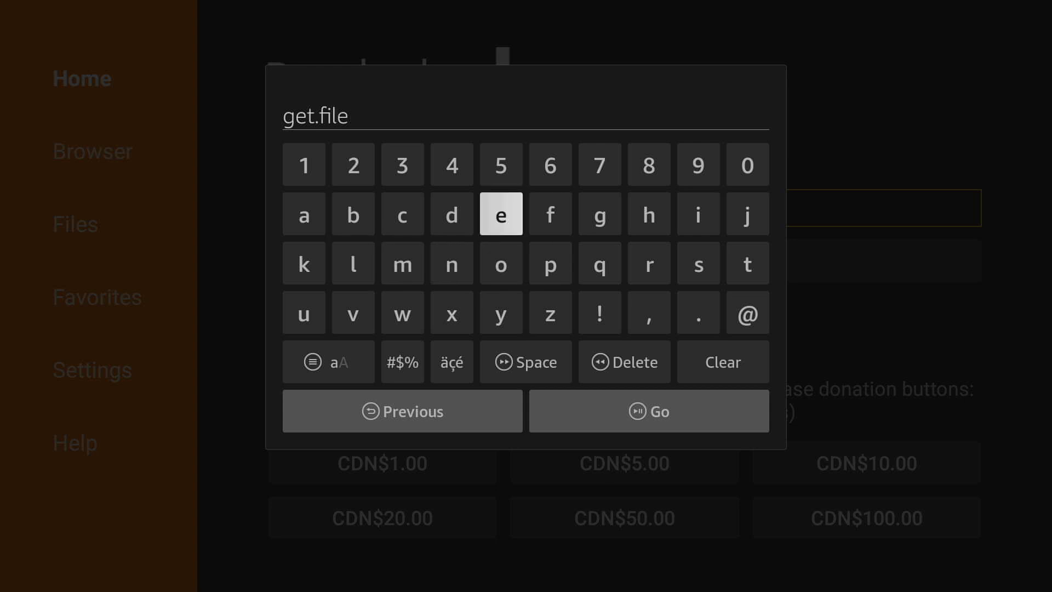
key("Down")
key("Right")
key("Left")
key("Left")
key("Left")
key("Left")
key("Return")
key("Right")
key("Right")
key("Right")
key("Right")
key("Right")
key("Right")
key("Right")
key("Up")
key("Return")
key("Down")
key("Left")
key("Left")
key("Left")
key("Left")
key("Left")
key("Return")
key("Right")
key("Right")
key("Right")
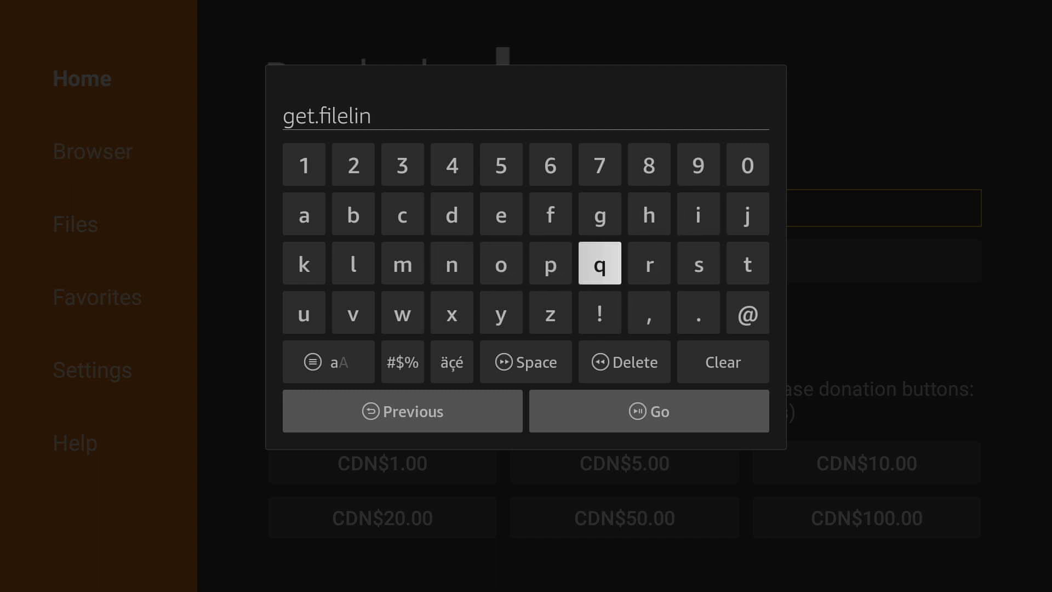
key("Left")
key("Left")
key("Left")
key("Left")
key("Right")
key("Right")
key("Right")
key("Right")
key("Left")
key("Left")
key("Left")
key("Up")
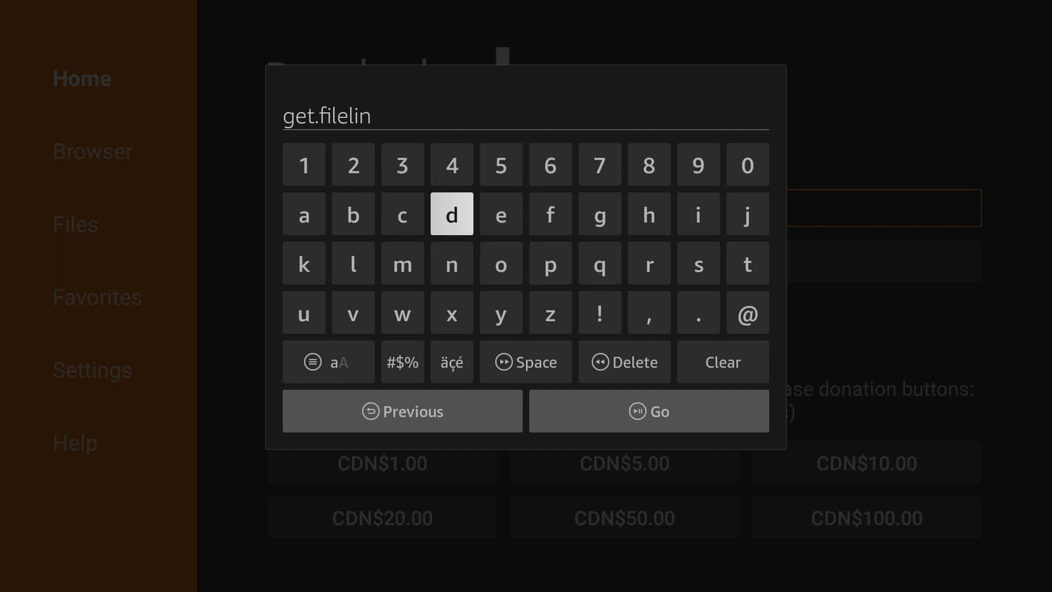
key("Down")
key("Left")
key("Left")
key("Left")
key("Return")
key("Right")
Finish the address as get.filelinked.com and fetch the file.
key("Right")
key("Right")
key("Right")
key("Up")
key("Return")
key("Left")
key("Return")
key("Down")
key("Down")
key("Right")
key("Right")
key("Right")
key("Right")
key("Right")
key("Return")
key("Left")
key("Left")
key("Left")
key("Left")
key("Left")
key("Up")
key("Return")
key("Down")
key("Right")
key("Right")
key("Return")
key("Left")
key("Left")
key("Return")
key("Down")
key("Down")
key("Down")
key("Right")
key("Return")
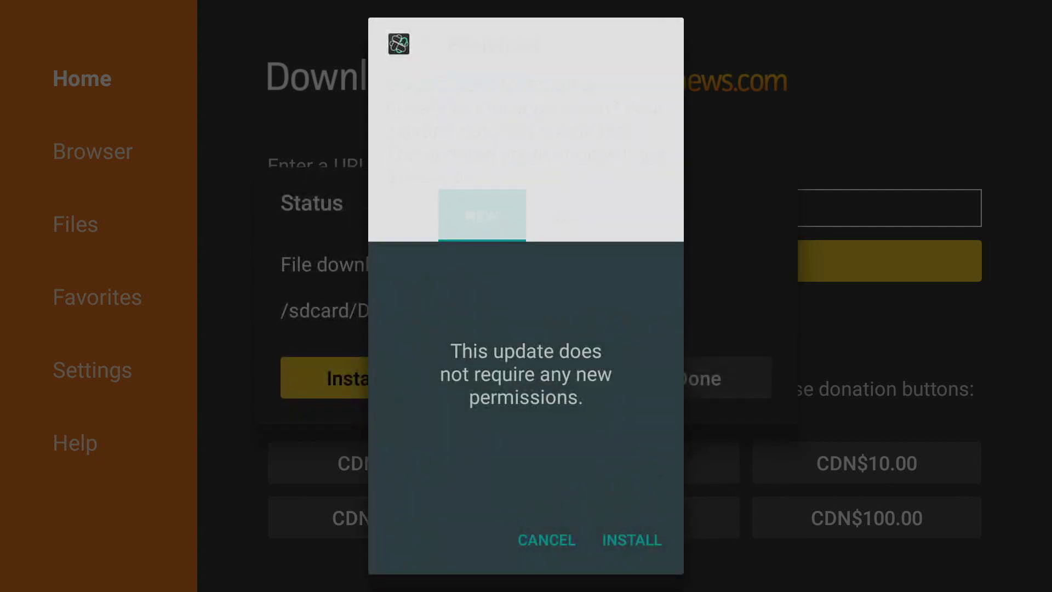
Install the Filelinked update and close the app installed notice.
key("Right")
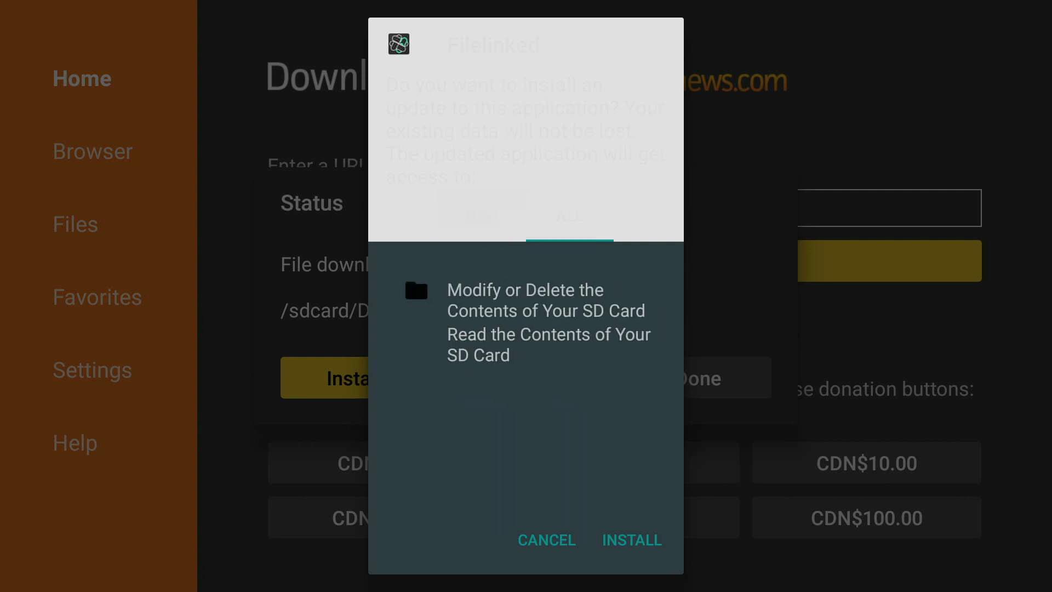
key("Return")
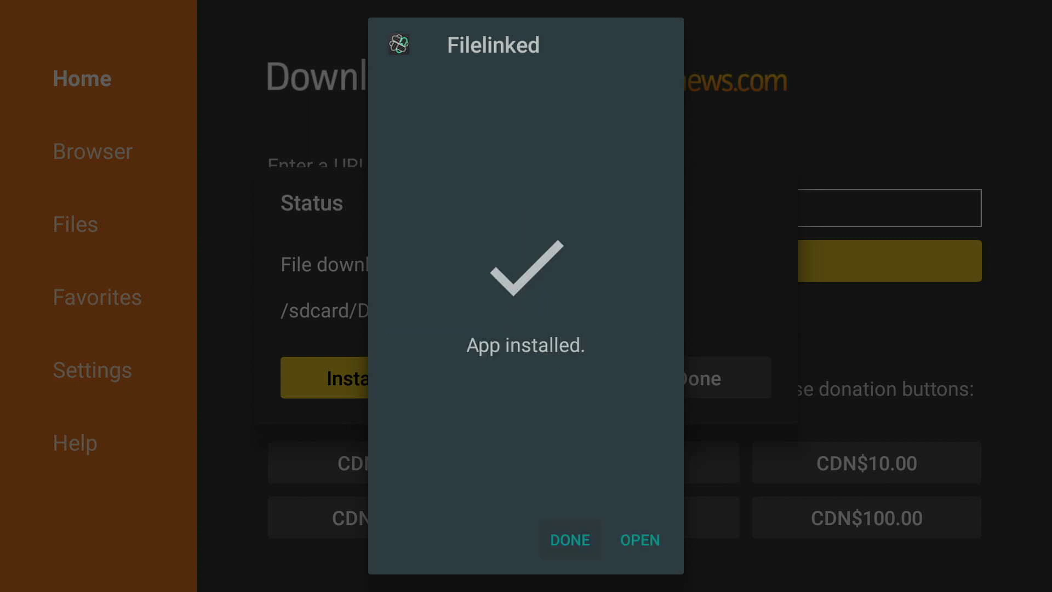
key("Return")
Delete the downloaded Filelinked apk and exit Downloader.
key("Right")
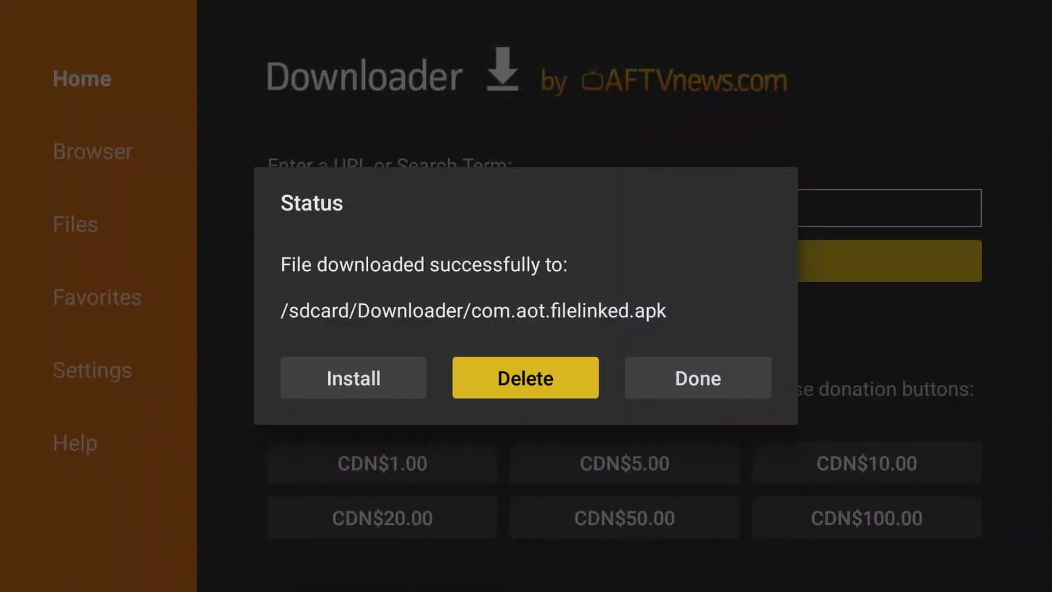
key("Return")
key("Return")
key("Return")
key("Left")
key("Return")
key("Escape")
key("Escape")
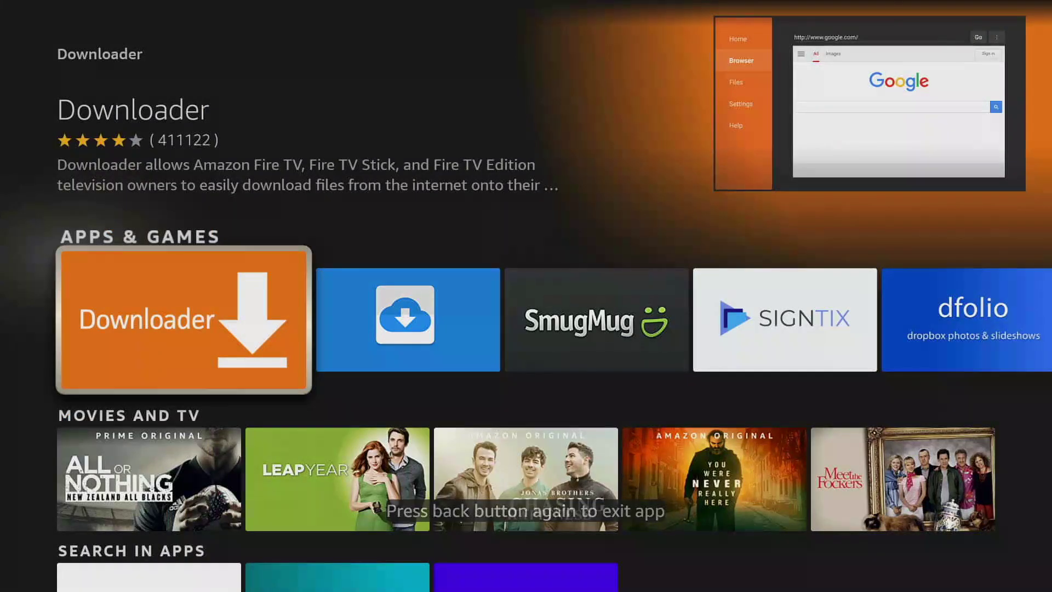
key("Escape")
key("Escape")
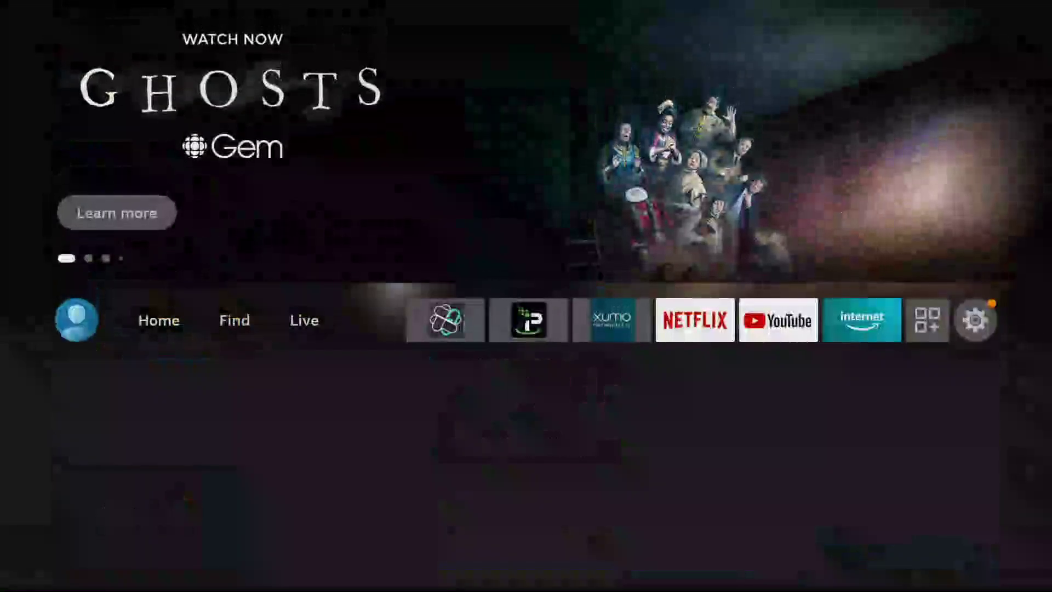
Move River to the top row of the apps grid, then highlight Filelinked.
key("Right")
key("Right")
key("Right")
key("Right")
key("Right")
key("Right")
key("Return")
key("Down")
key("Down")
key("Down")
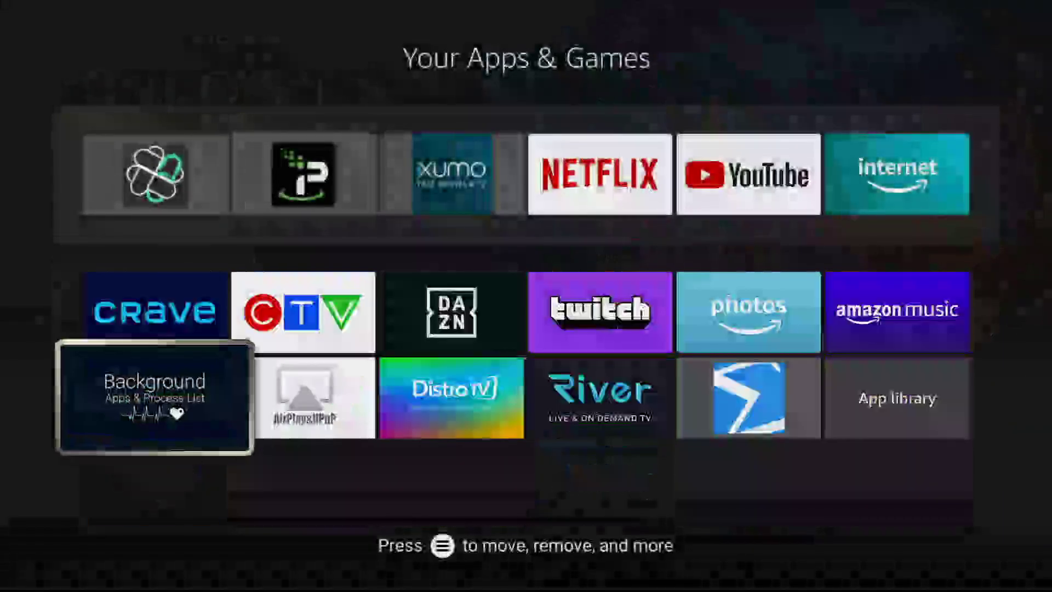
key("Right")
key("Right")
key("Right")
key("Right")
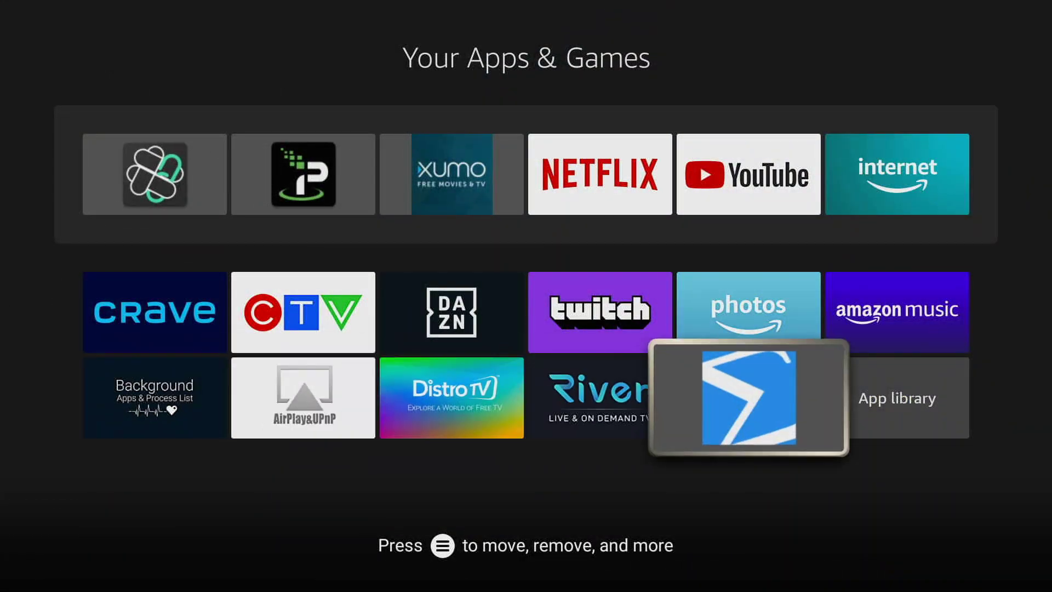
key("Left")
key("Menu")
key("Up")
key("Up")
key("Return")
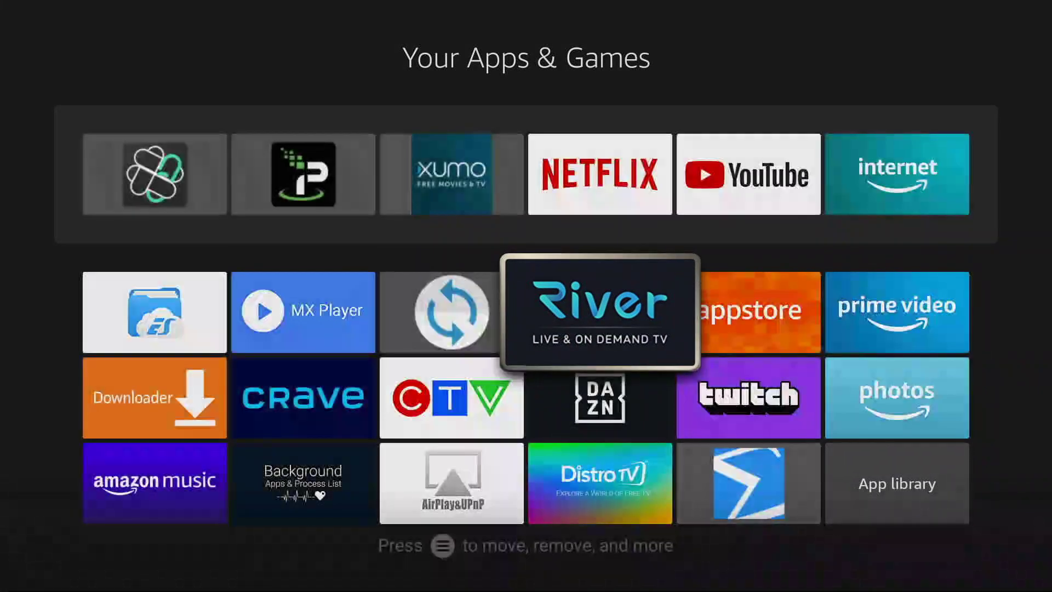
key("Left")
key("Left")
key("Up")
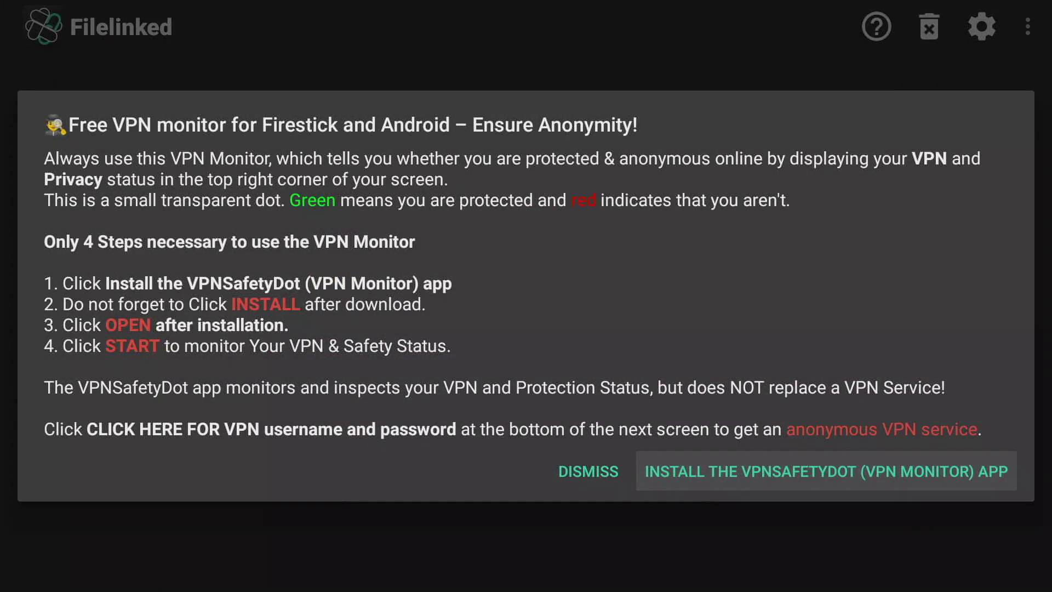
Dismiss the VPN monitor and disclaimer popups and request the Virus Total download.
key("Left")
key("Return")
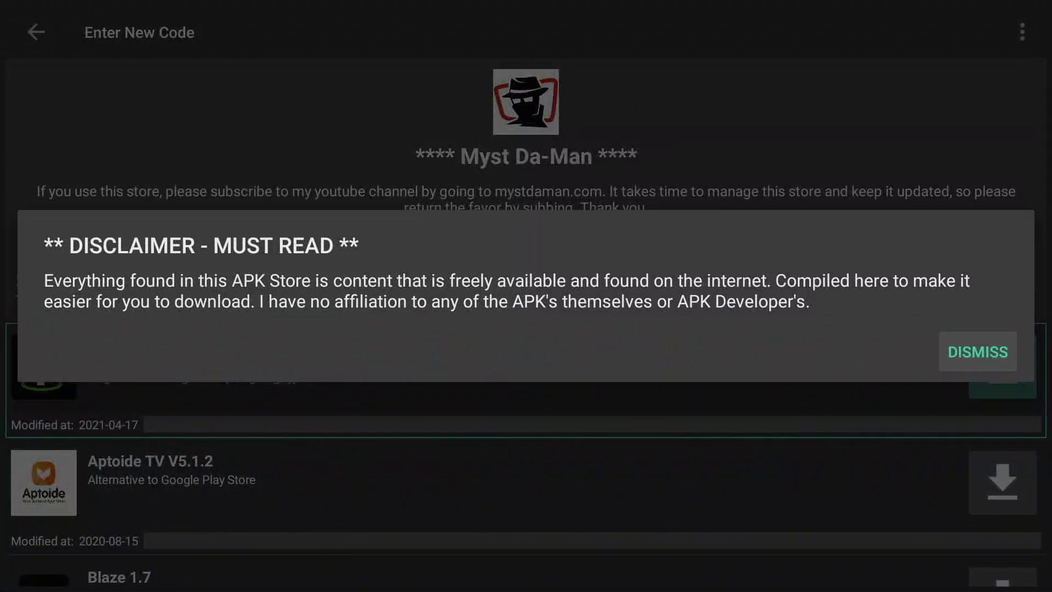
key("Return")
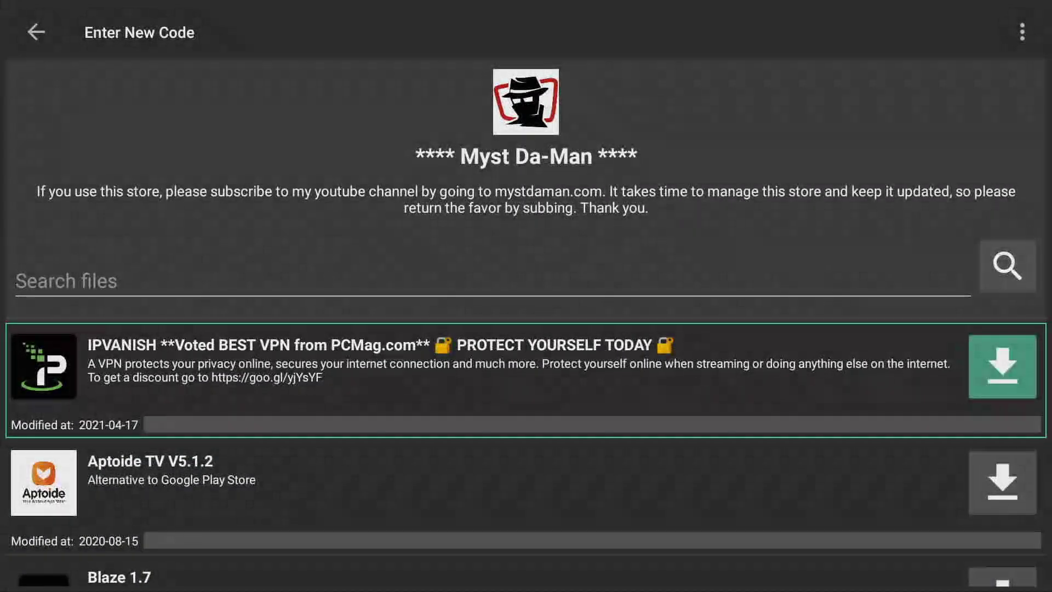
key("Down")
key("Down")
key("Down")
key("Down")
key("Down")
key("Down")
key("Down")
key("Down")
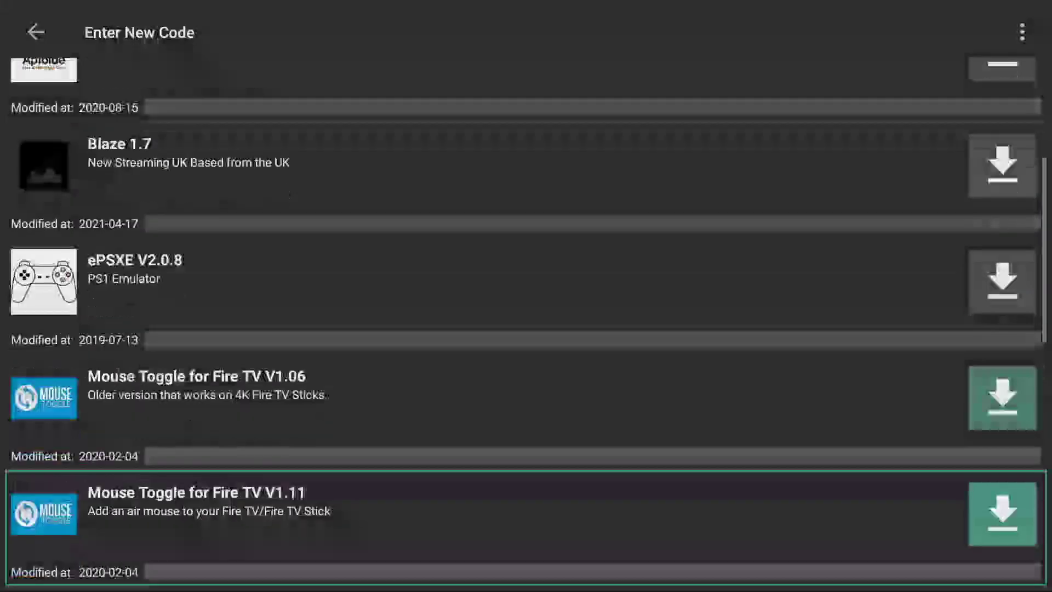
key("Down")
key("Down")
key("Up")
key("Up")
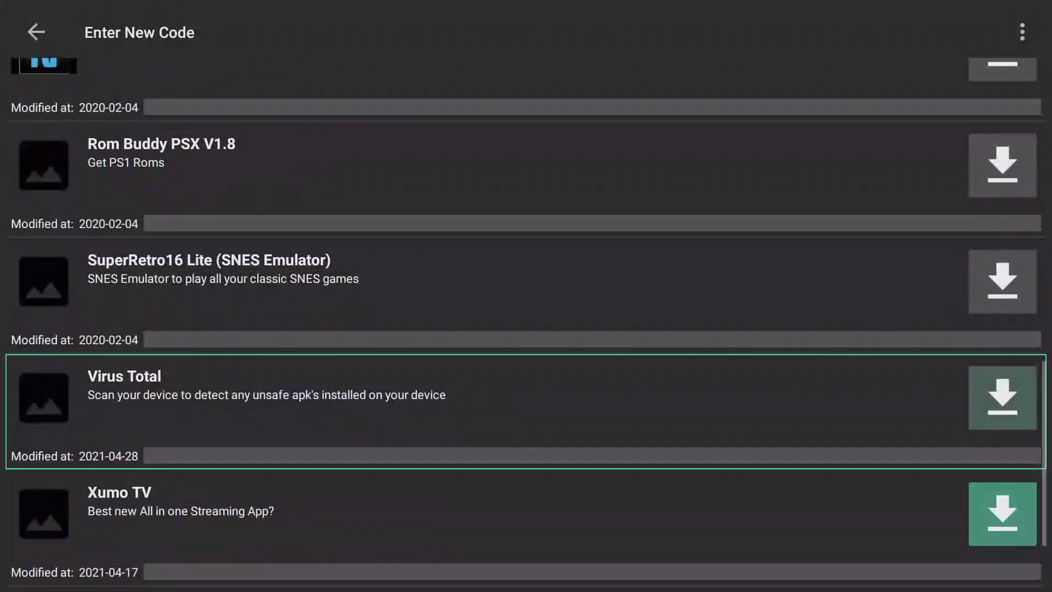
key("Down")
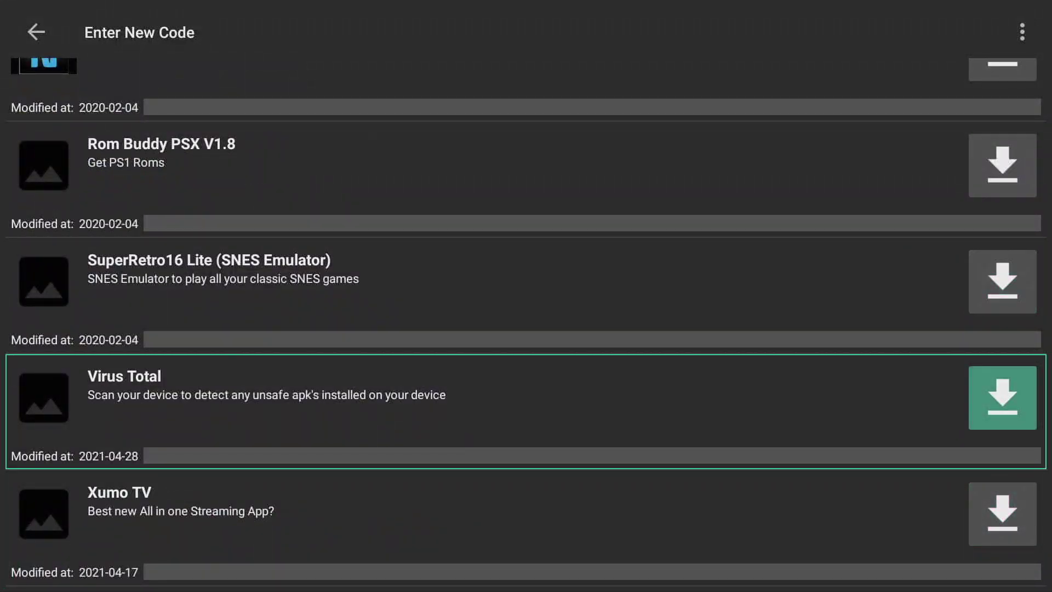
key("Return")
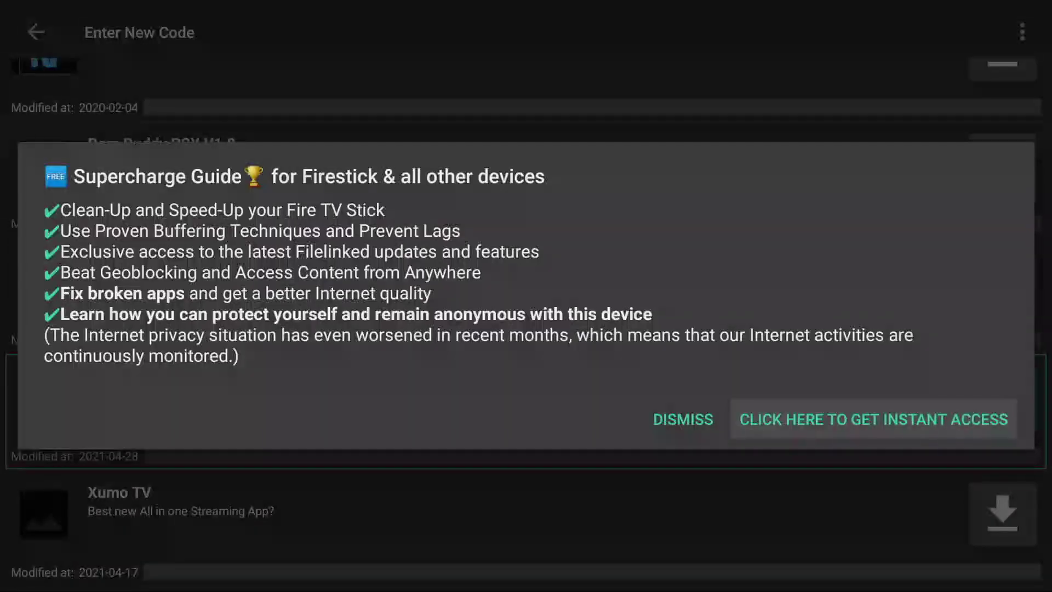
Download and install VirusTotal Mobile, then close the installed notice.
key("Return")
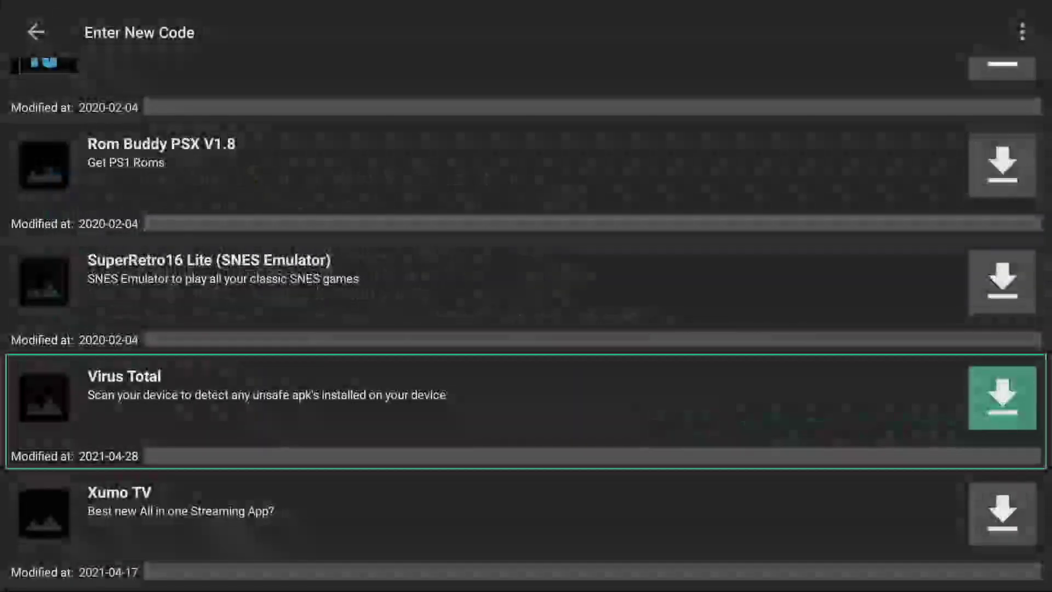
key("Return")
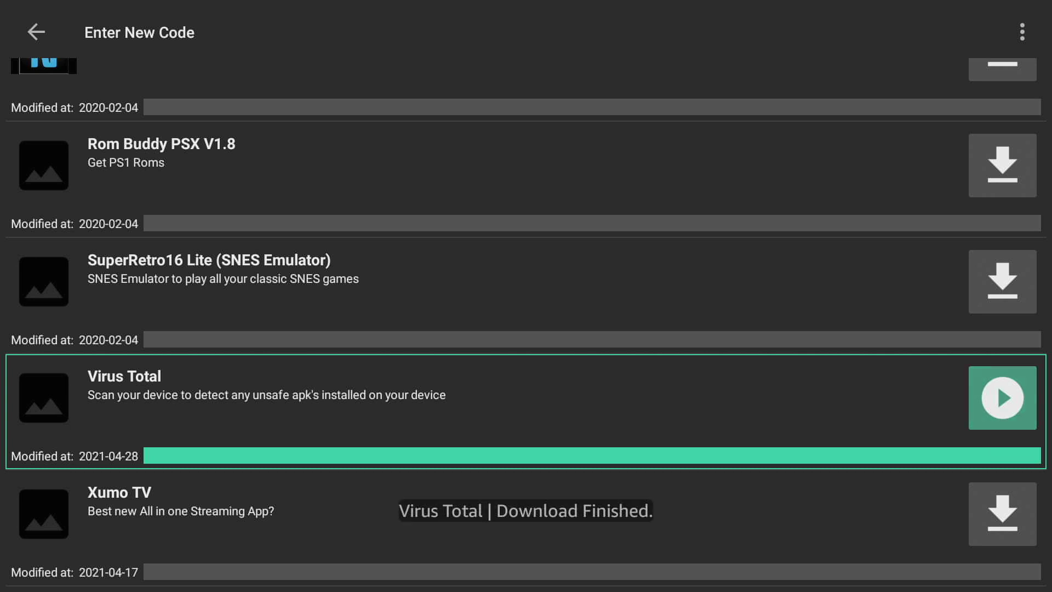
key("Return")
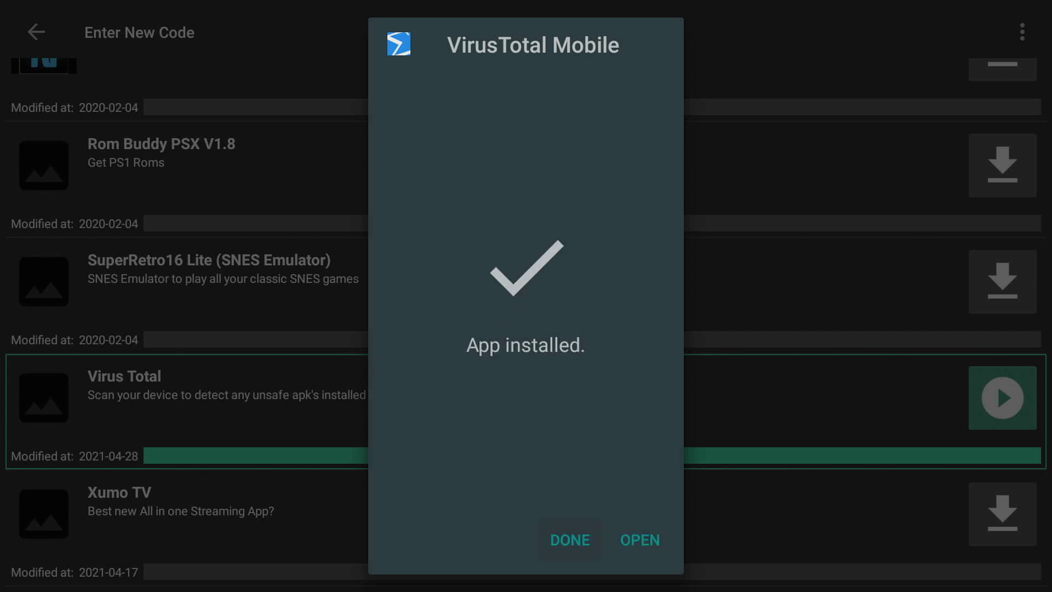
key("Return")
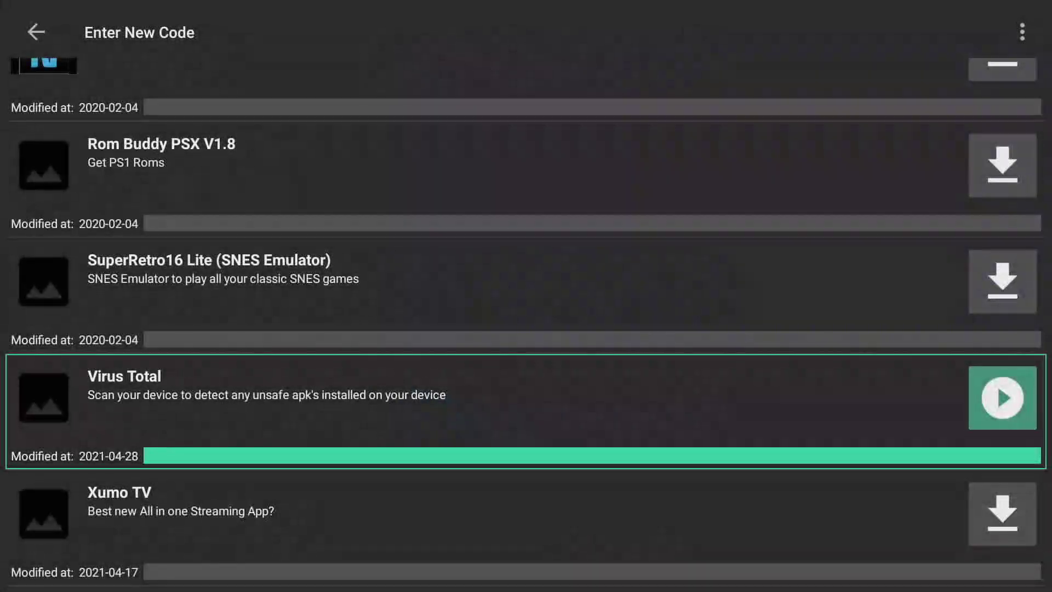
End the code session, empty the Filelinked download folder, and return to the home screen.
key("Escape")
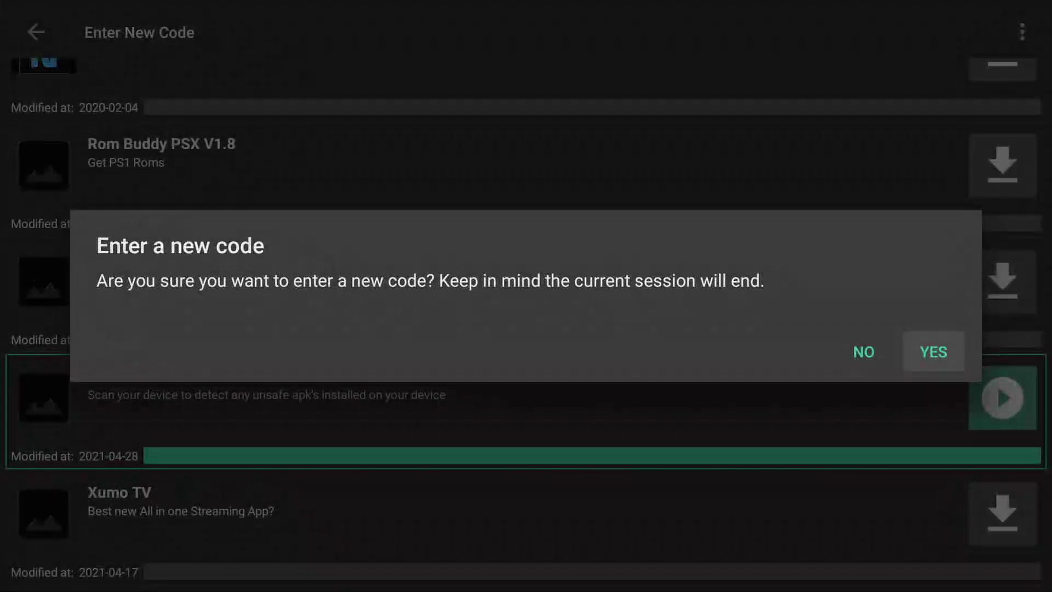
key("Return")
key("Up")
key("Up")
key("Right")
key("Return")
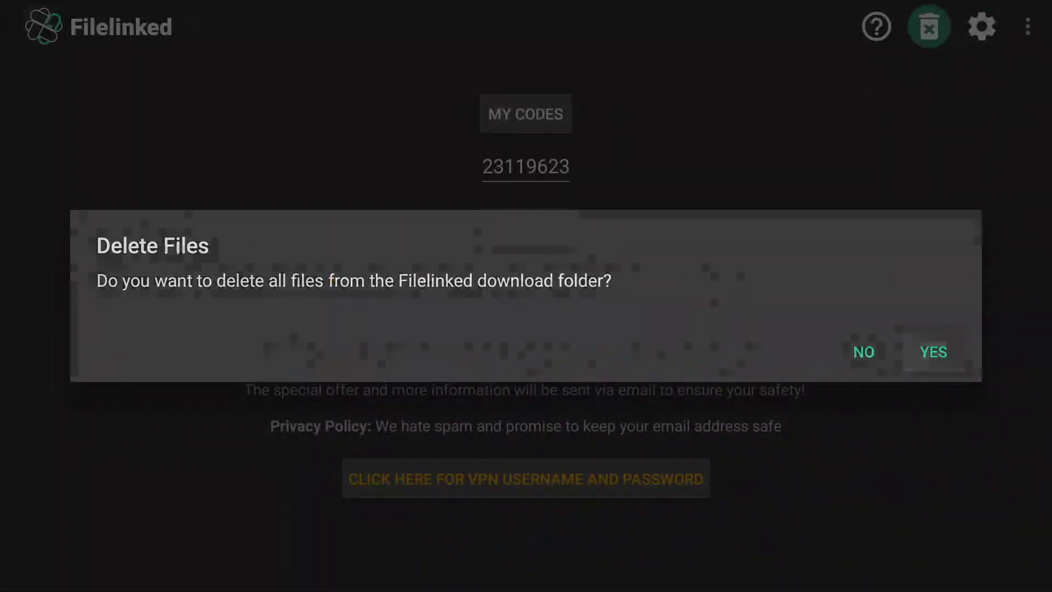
key("Return")
key("Escape")
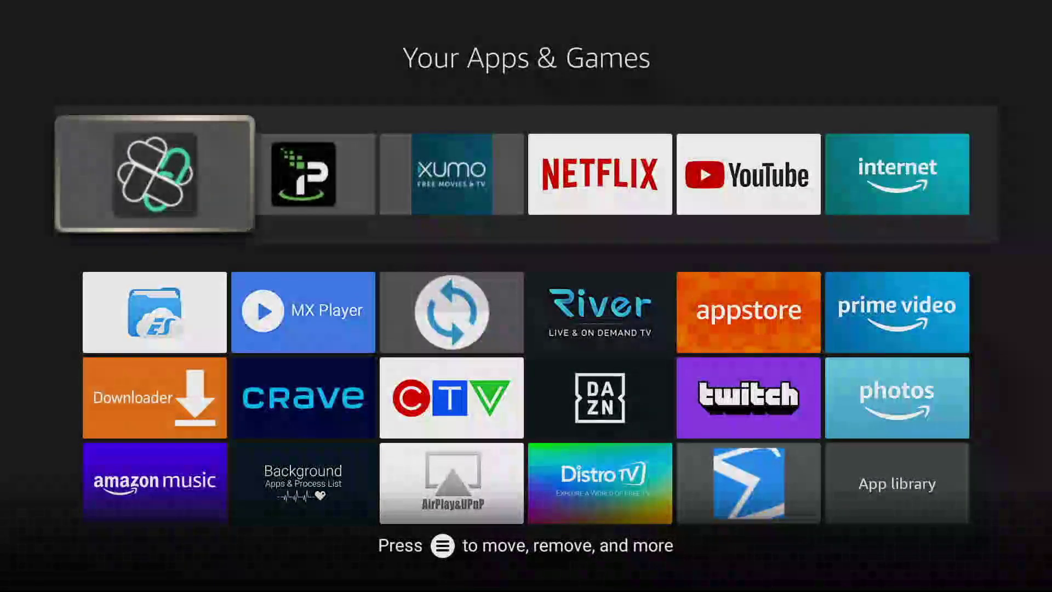
key("Escape")
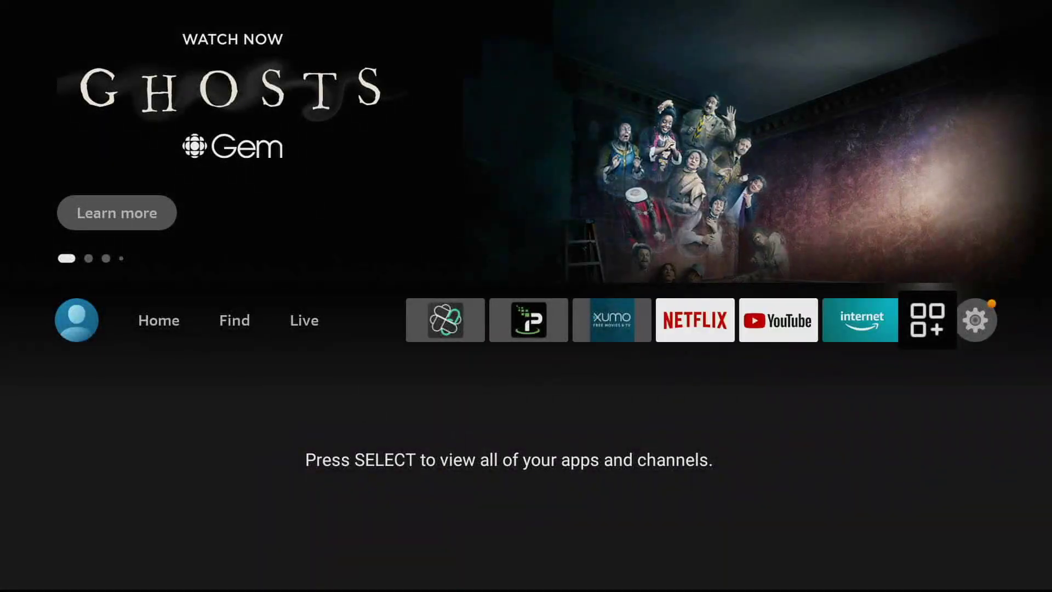